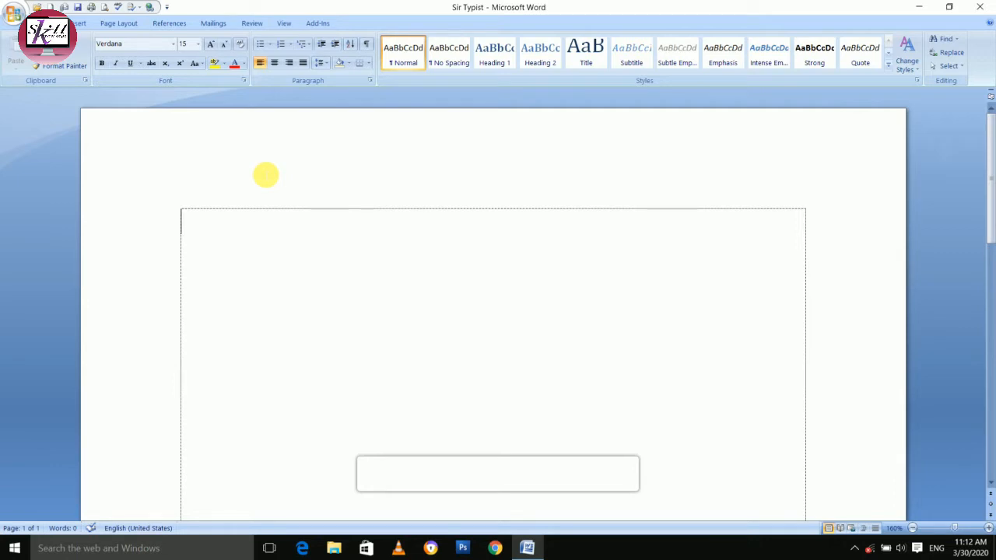
- Insert a page break at the start of the blank document to add a second page
key(ctrl+Return)
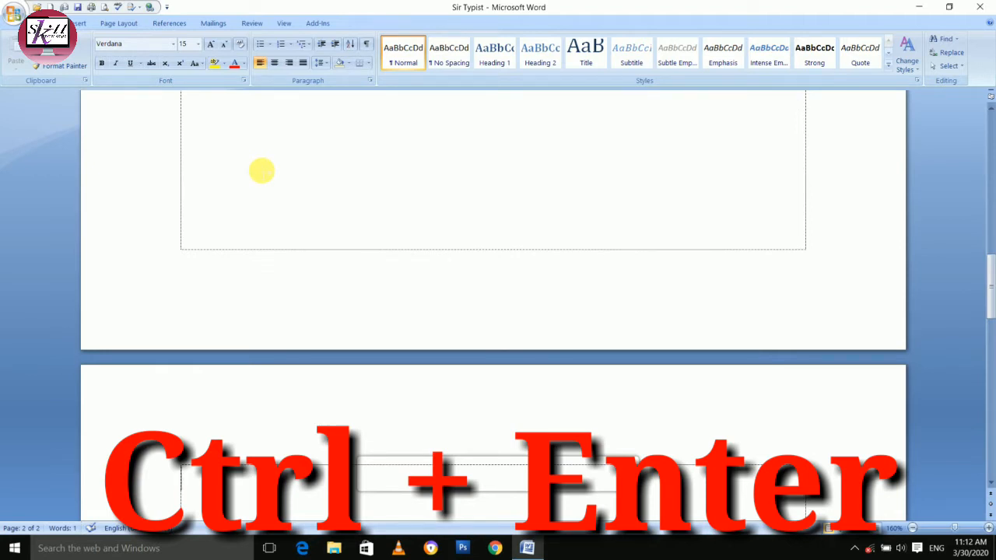
scroll(324, 371, down, 2)
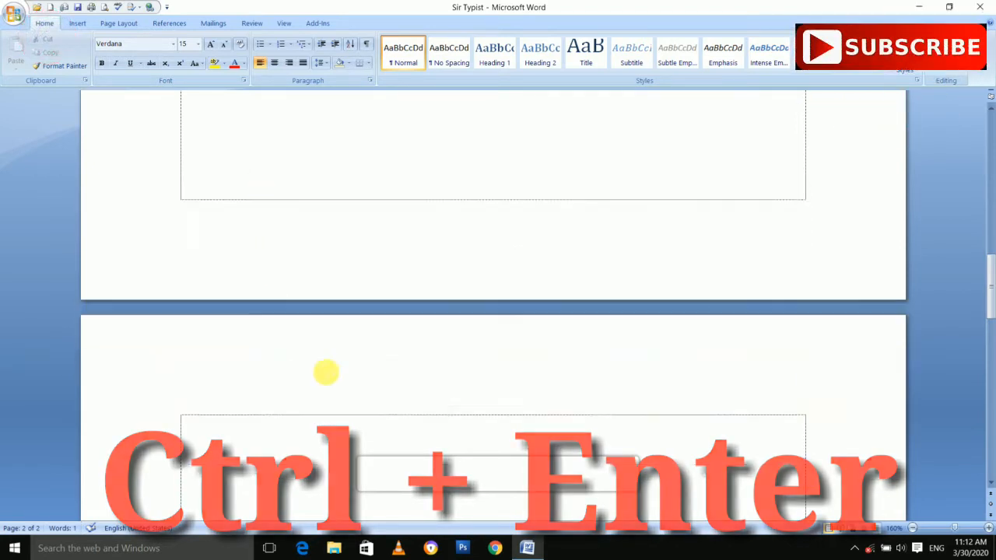
scroll(233, 327, down, 5)
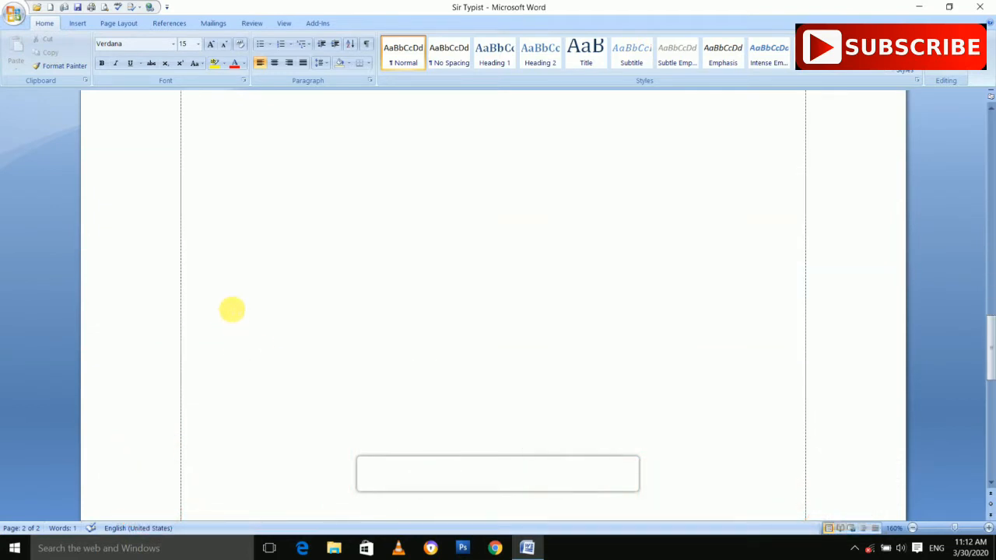
scroll(232, 310, up, 2)
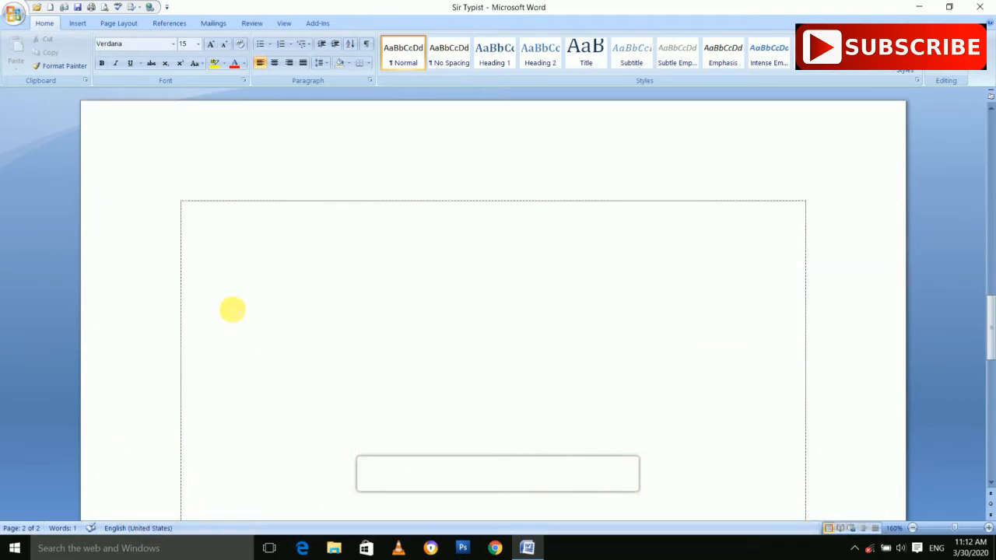
scroll(232, 310, up, 2)
scroll(244, 229, down, 2)
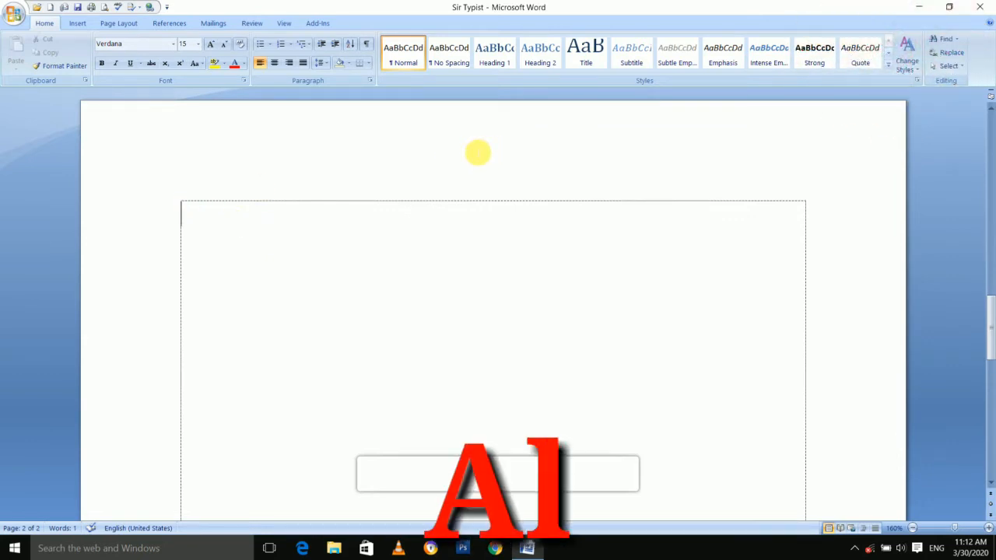
key(alt)
key(i)
key(b)
key(n)
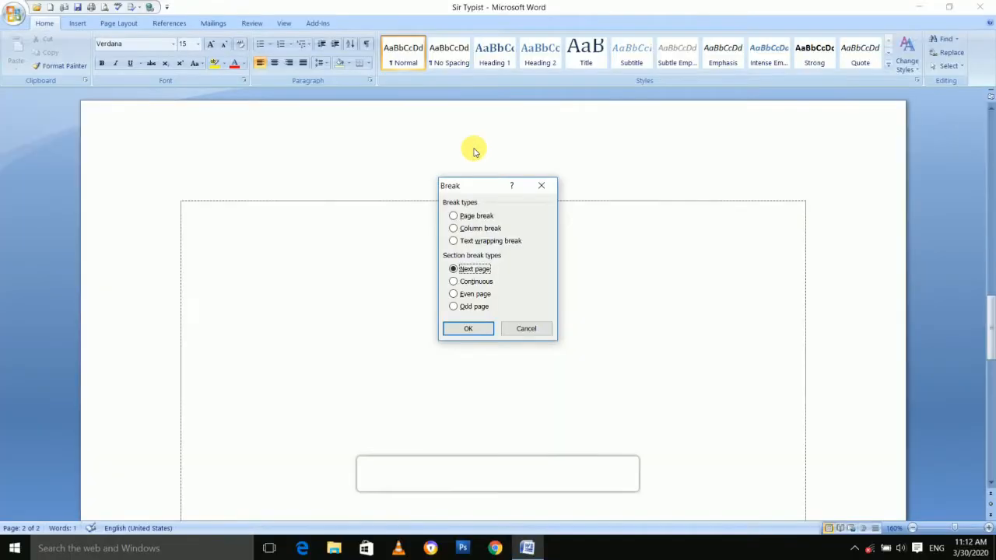
key(Return)
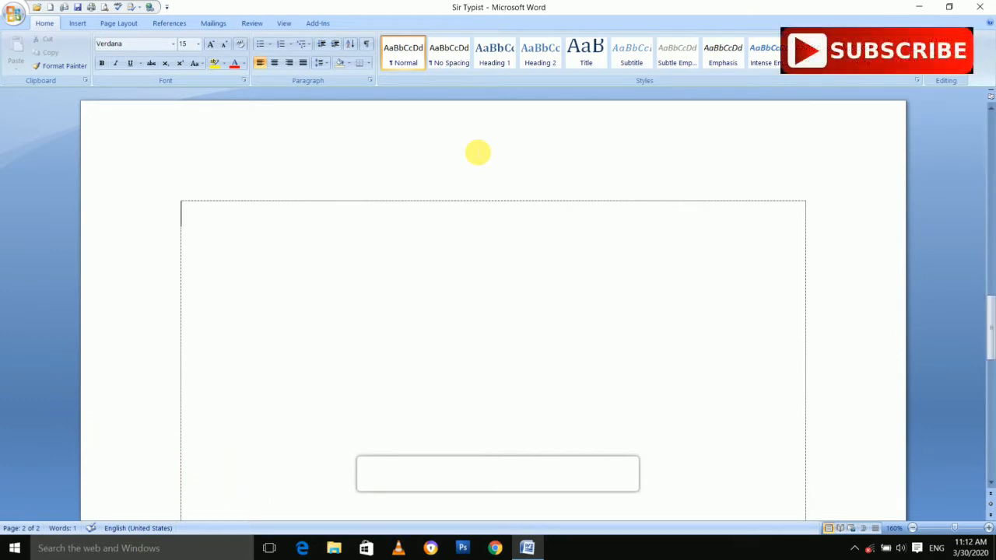
- Insert a page break on the second page to add a third page
key(ctrl+Return)
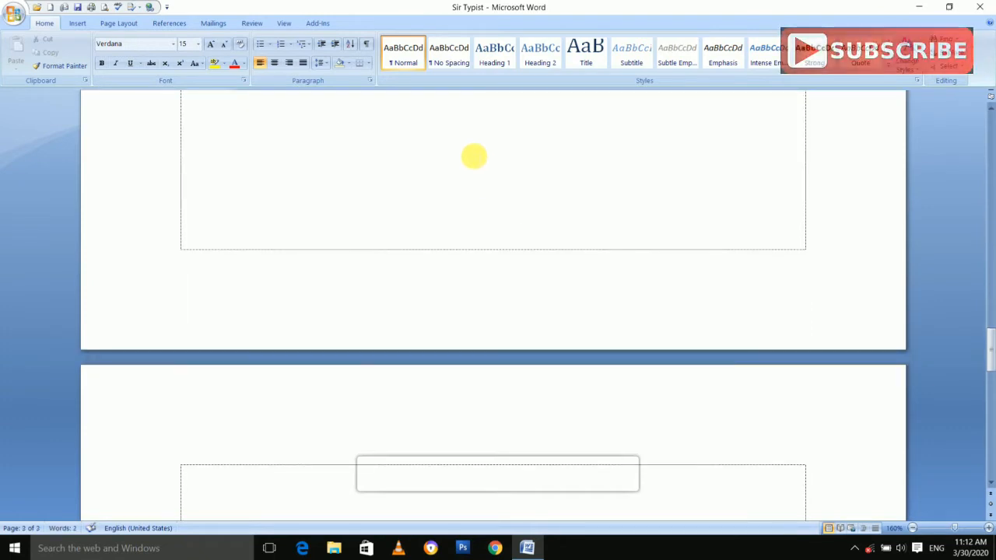
scroll(402, 211, down, 15)
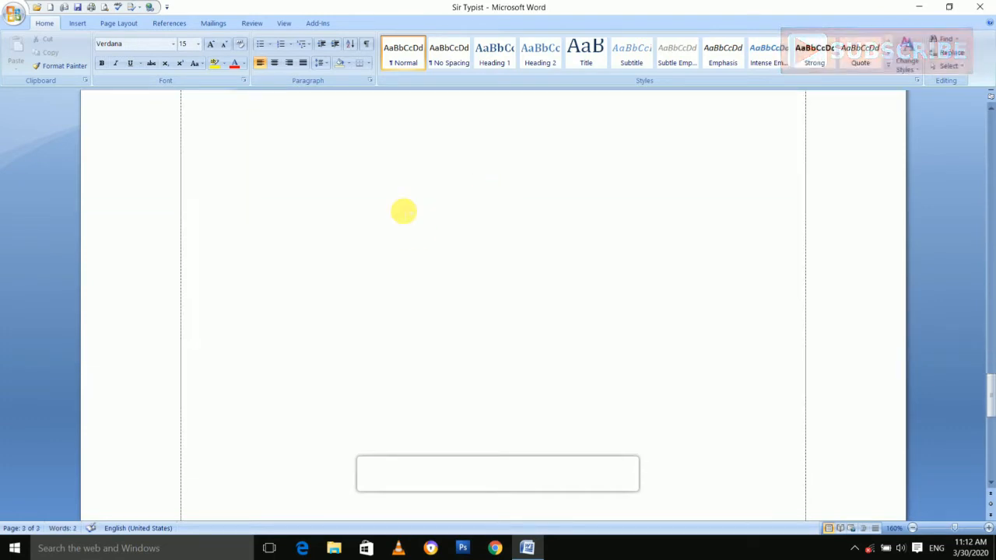
scroll(350, 327, up, 15)
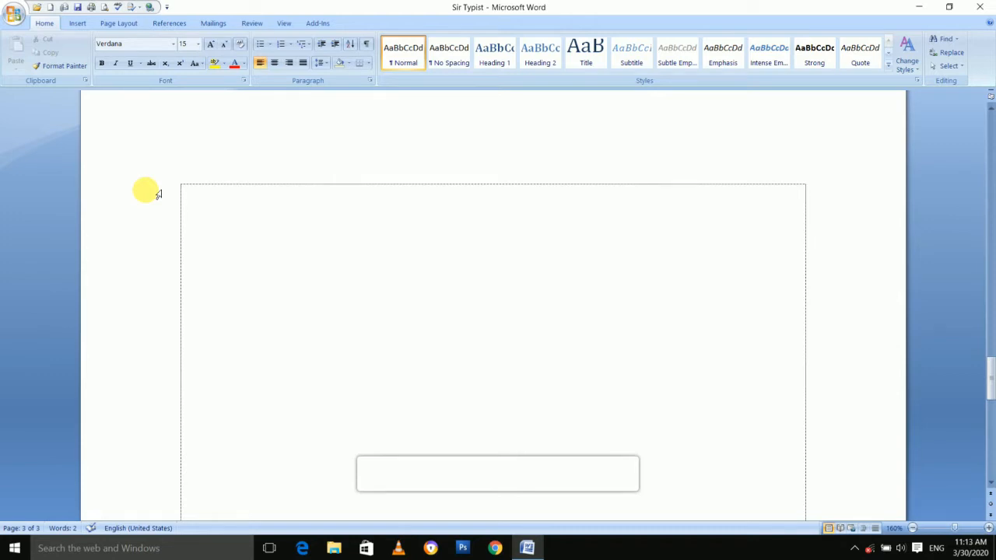
- Enter "Skill Knowledge" as the heading on page 3, with an indented "f" on the line below
text(Ski)
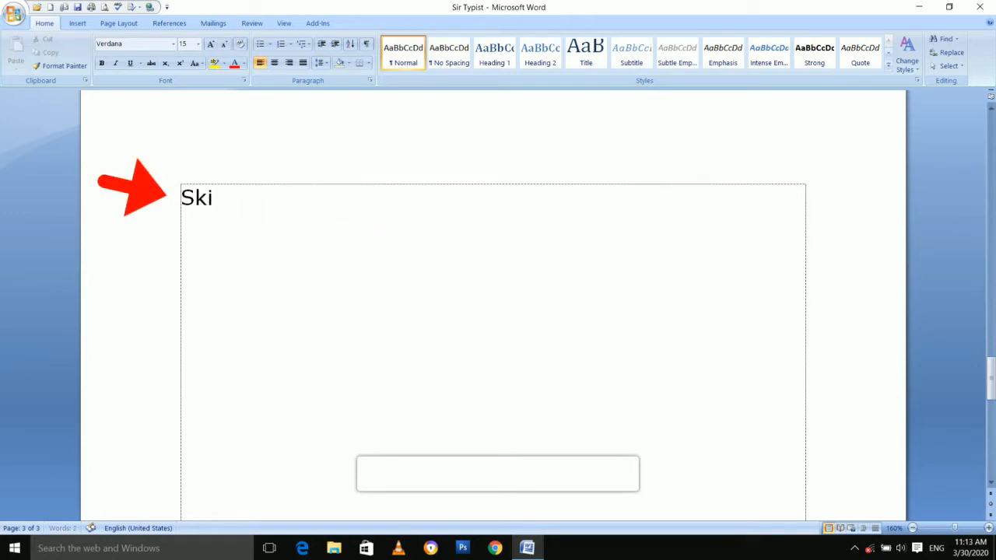
text(ll Knowledge )
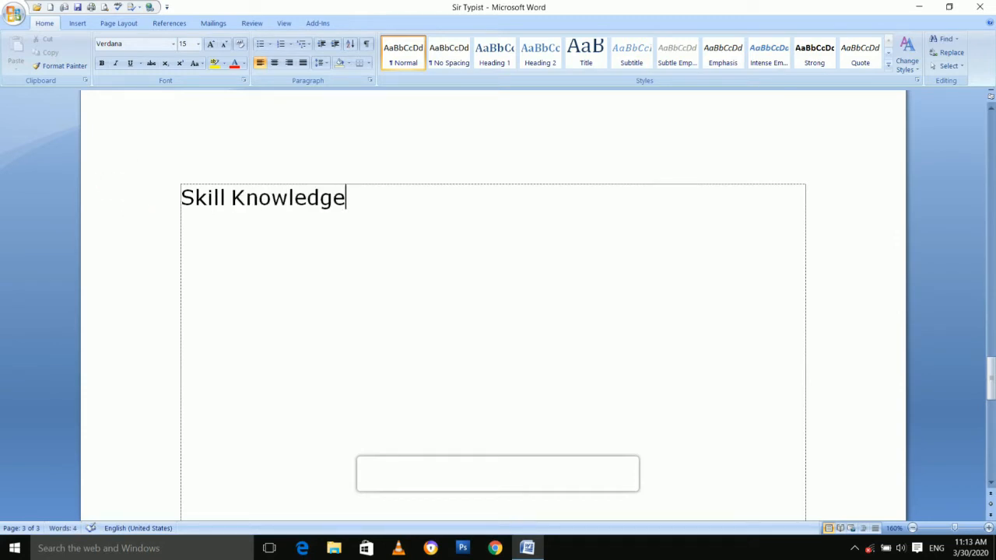
text(f)
key(BackSpace)
key(Return)
key(Tab)
text(f)
- Enter the person's name followed by "Typist" as the heading line at the start of page 2
key(Up)
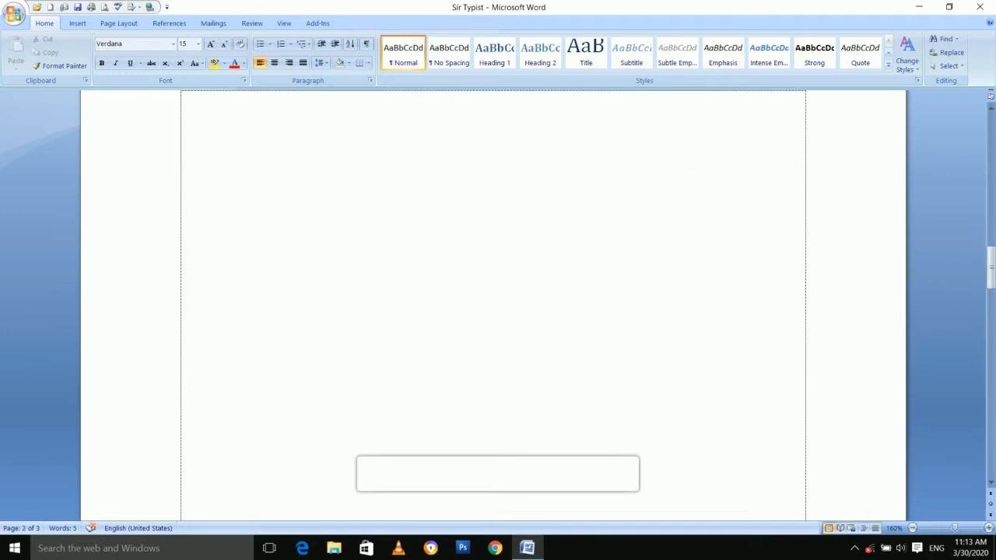
scroll(198, 163, up, 3)
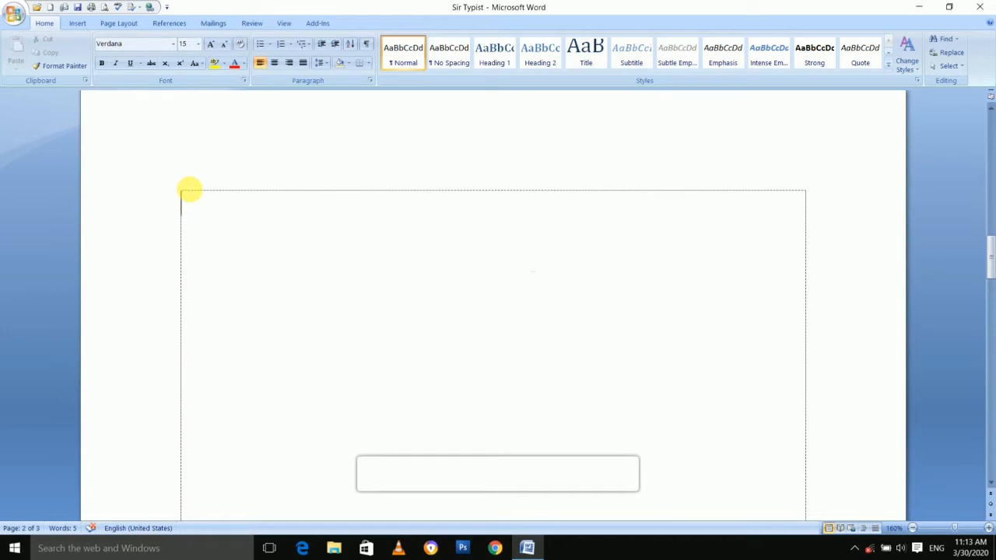
text(Gufra)
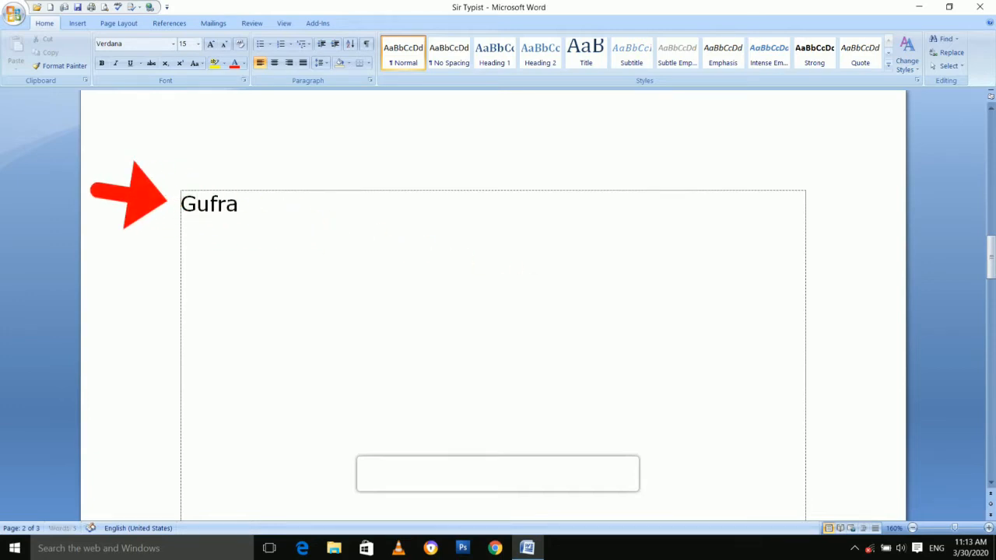
text(n T)
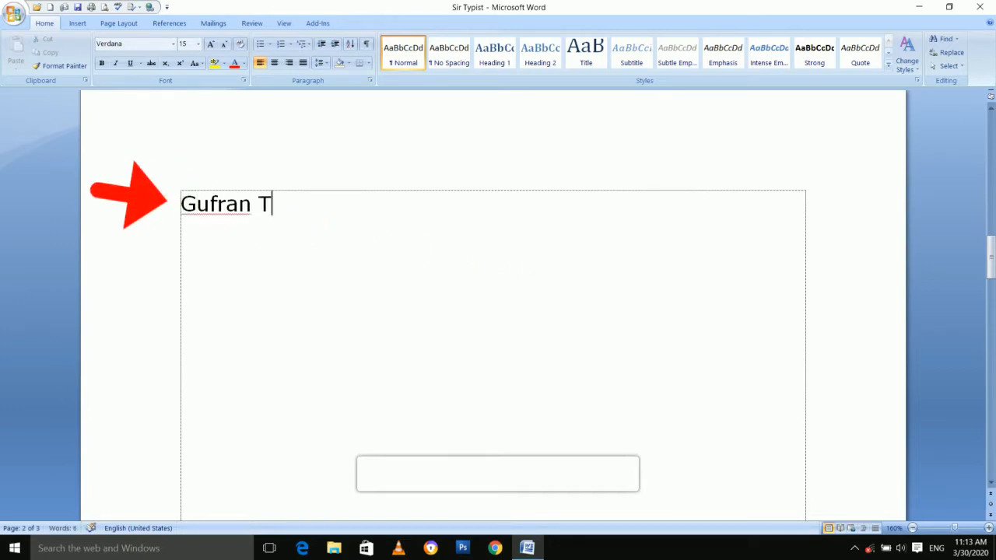
text(yy)
key(BackSpace)
text(pist)
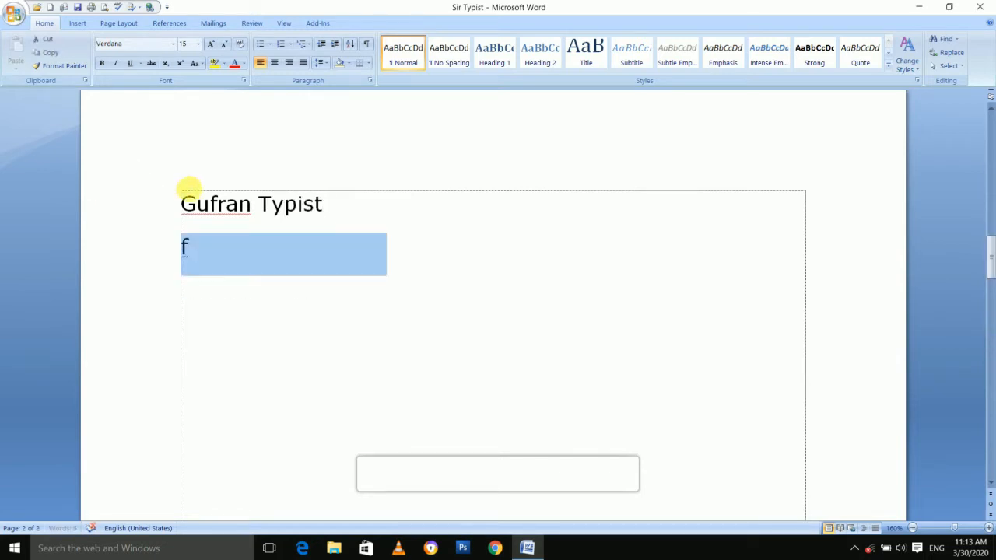
- Replace the "f" beneath the page 2 heading with an indented "Content" followed by a row of dots
key(Left)
key(shift+Right)
key(Left)
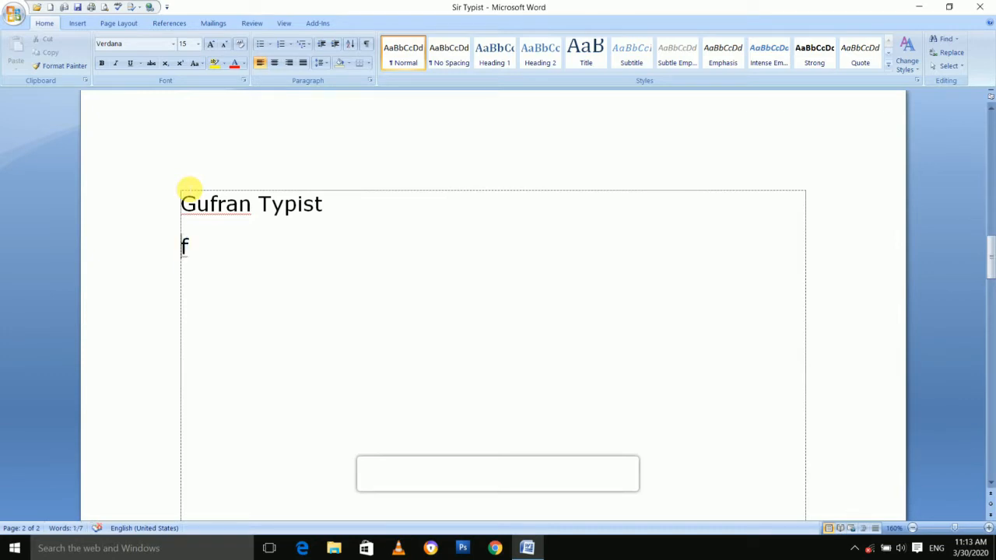
key(shift+Right)
key(Tab)
text(Coonc)
key(BackSpace)
key(BackSpace)
key(BackSpace)
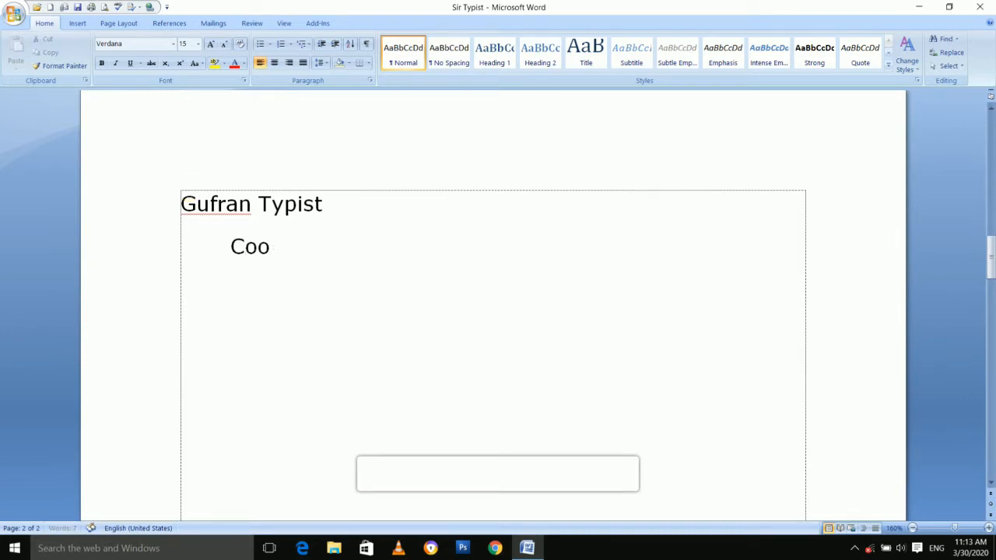
text(nntt)
key(BackSpace)
key(BackSpace)
key(BackSpace)
text(ten)
text(c)
key(BackSpace)
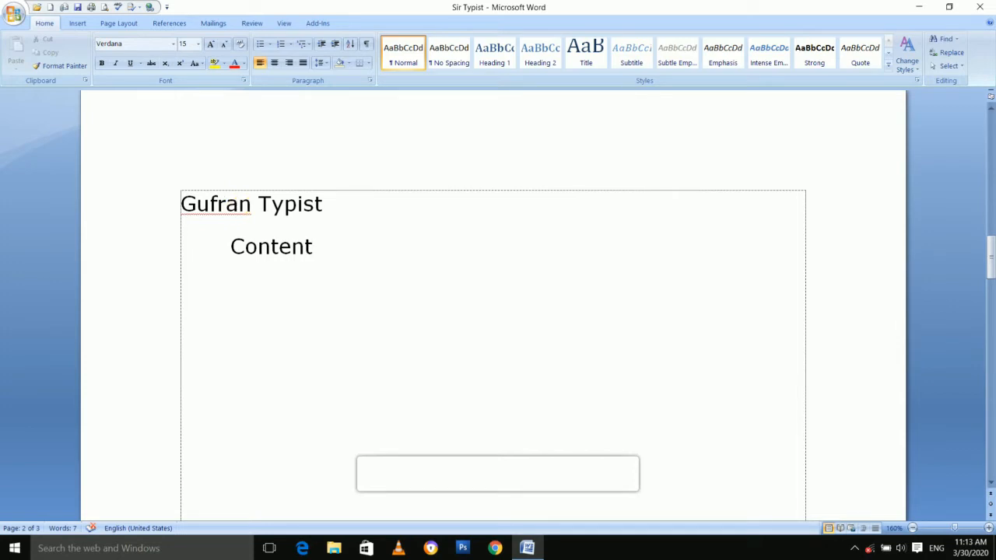
text(................)
- Apply the Heading 1 style to the heading lines on pages 2 and 3 together
triple_click(184, 204)
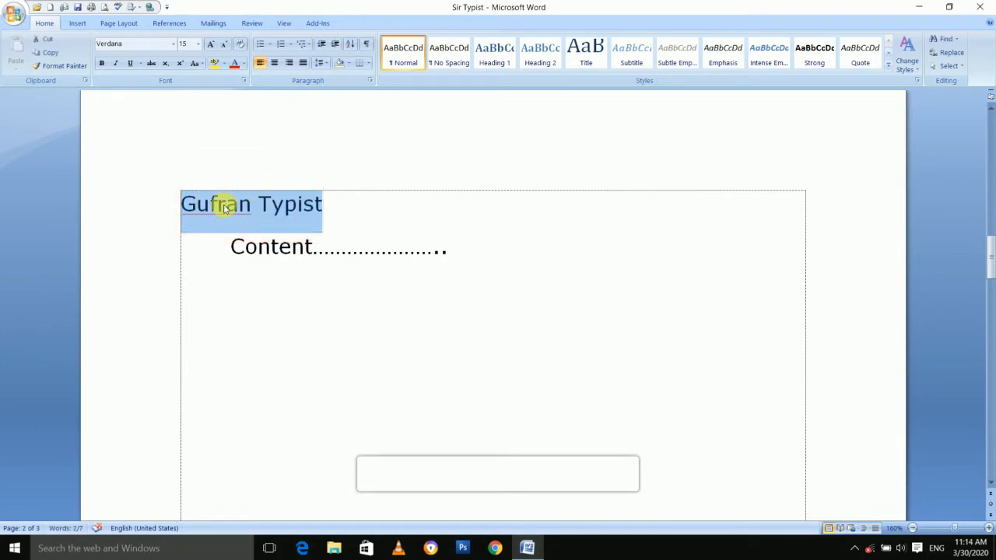
scroll(238, 251, down, 10)
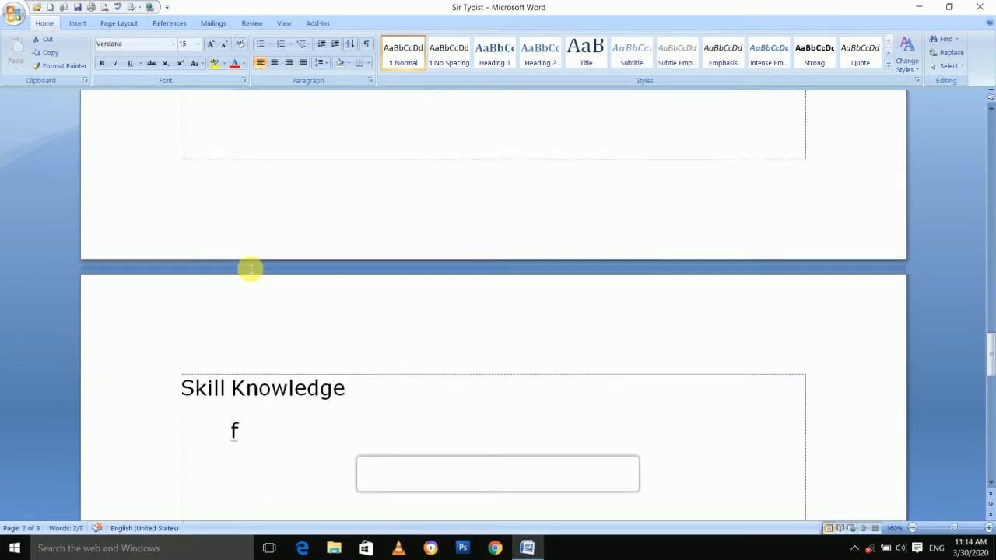
scroll(249, 269, down, 4)
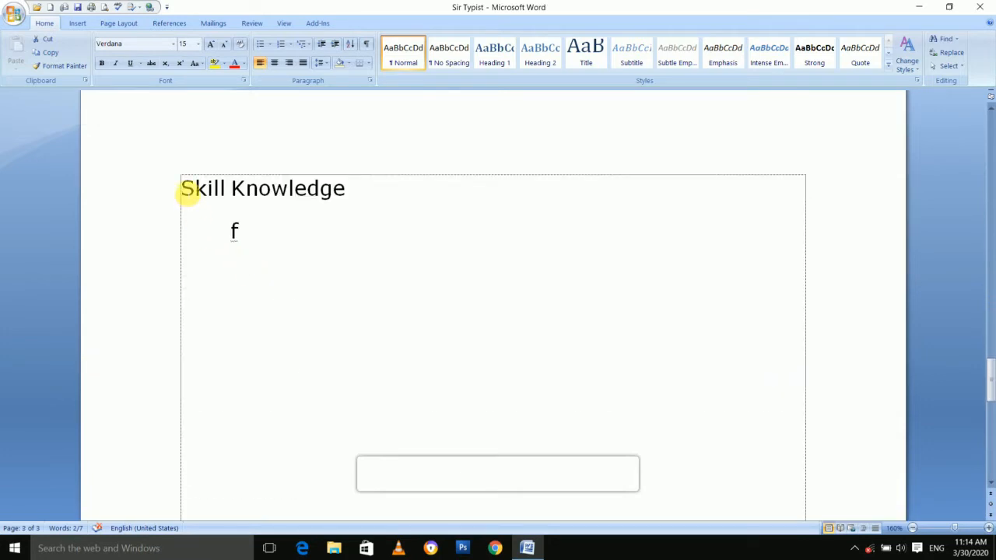
drag(184, 193, 276, 191)
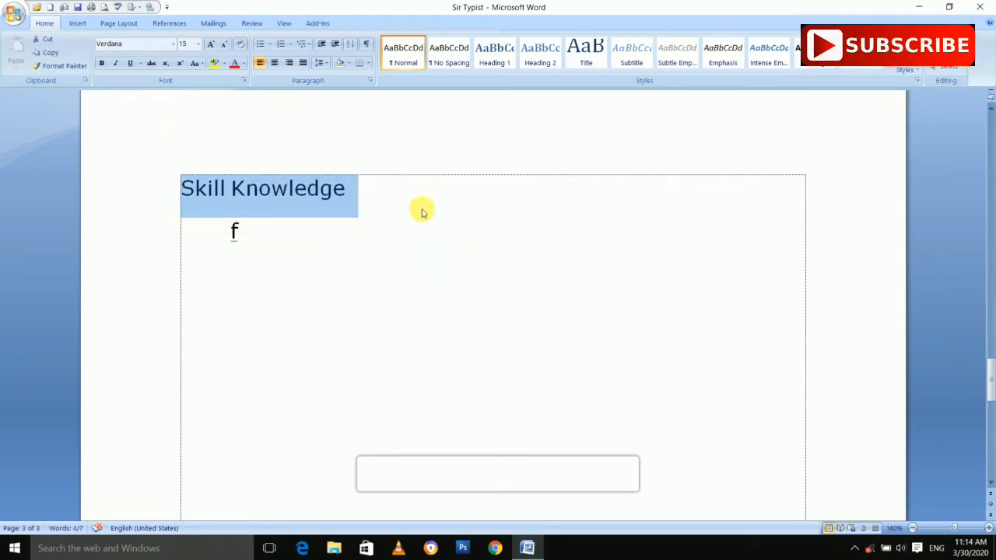
scroll(421, 214, up, 15)
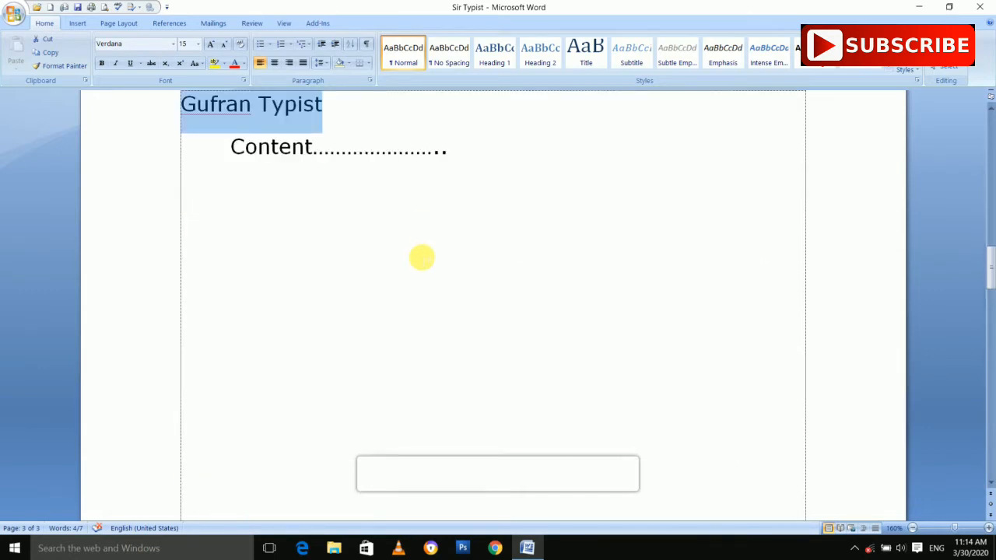
scroll(421, 257, up, 3)
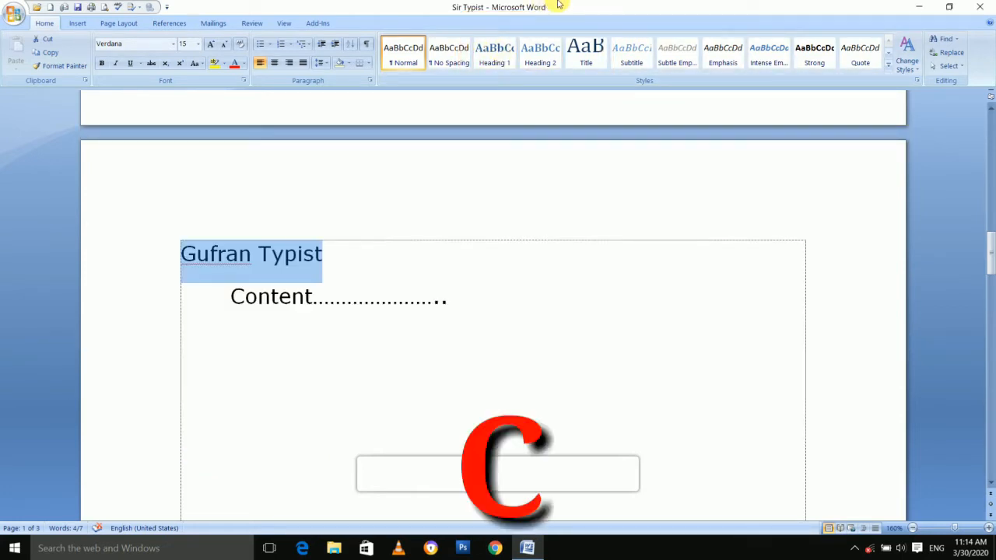
key(ctrl+alt+1)
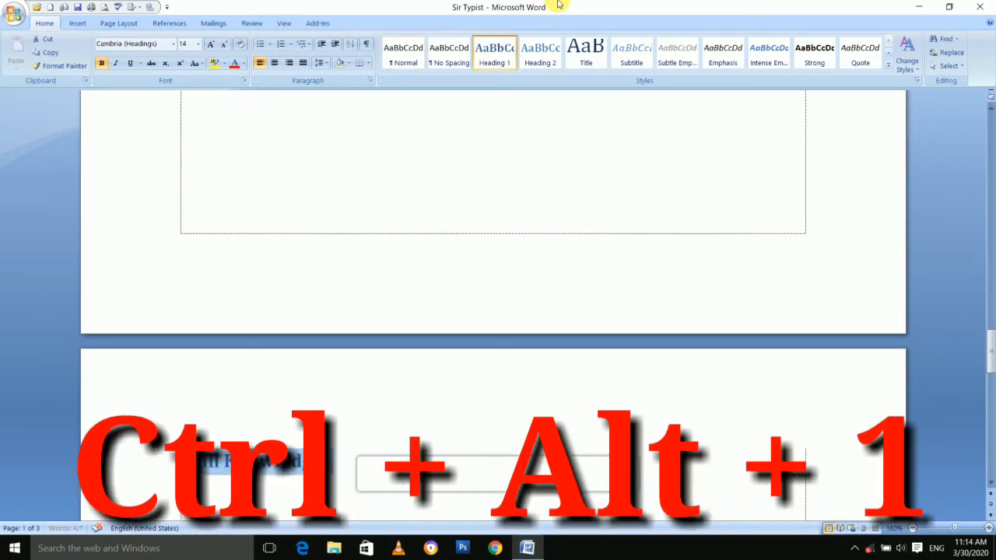
scroll(369, 263, down, 2)
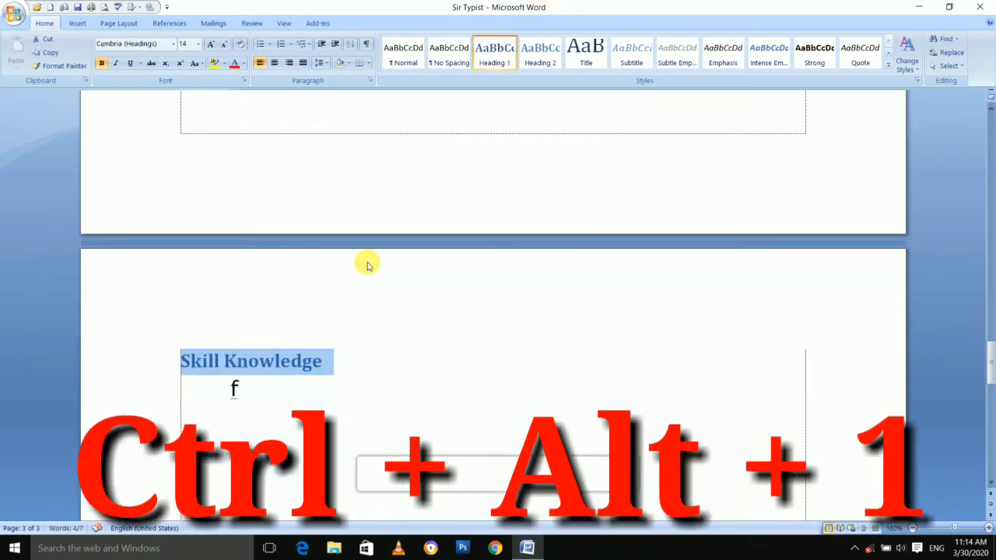
scroll(291, 361, down, 3)
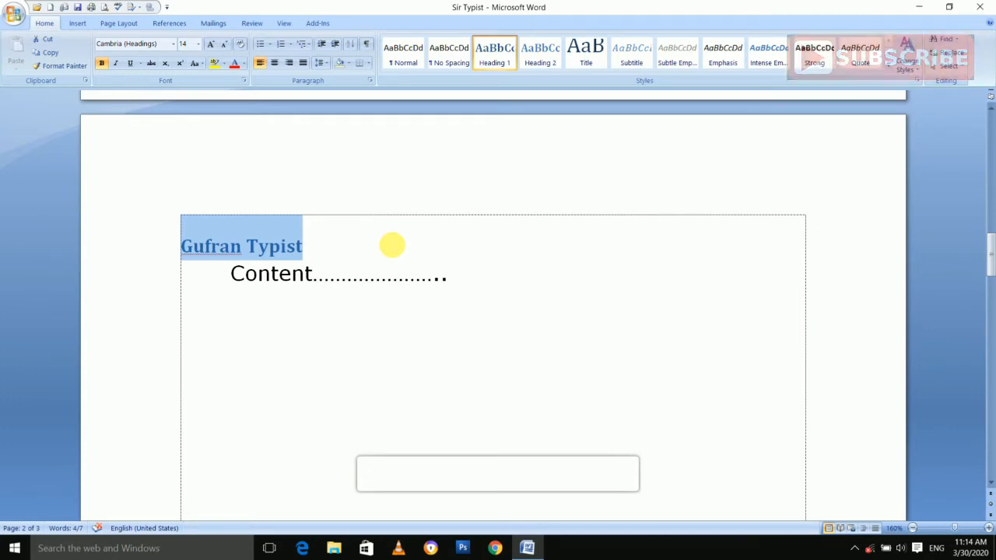
- Enter the title "Index" on the first page with an "f" on the line below, and center the title
key(ctrl+Home)
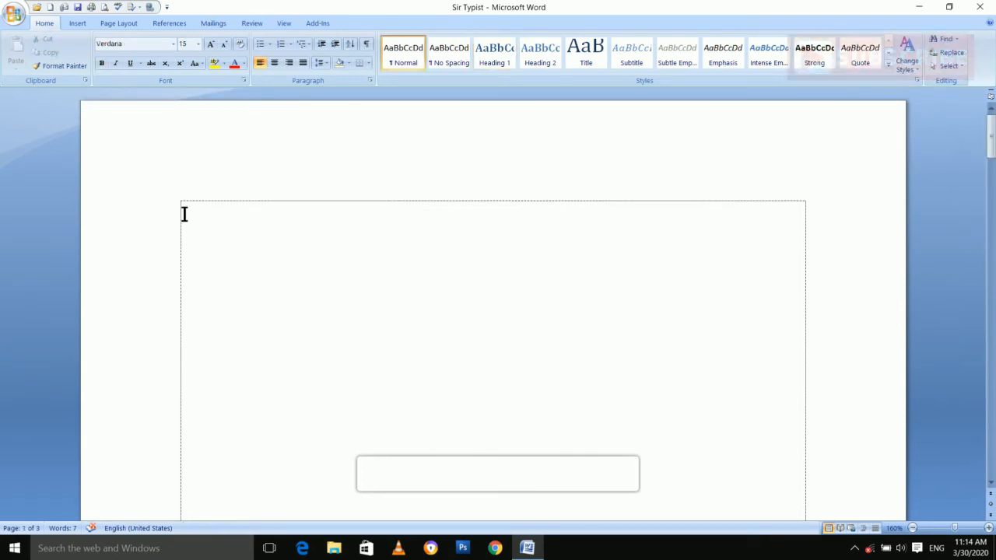
text(Indexf)
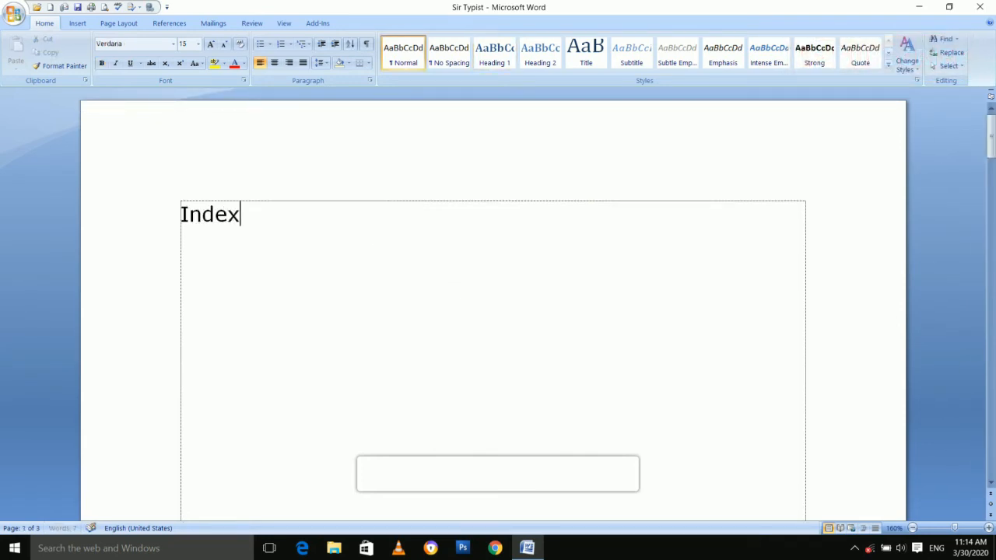
drag(181, 214, 389, 244)
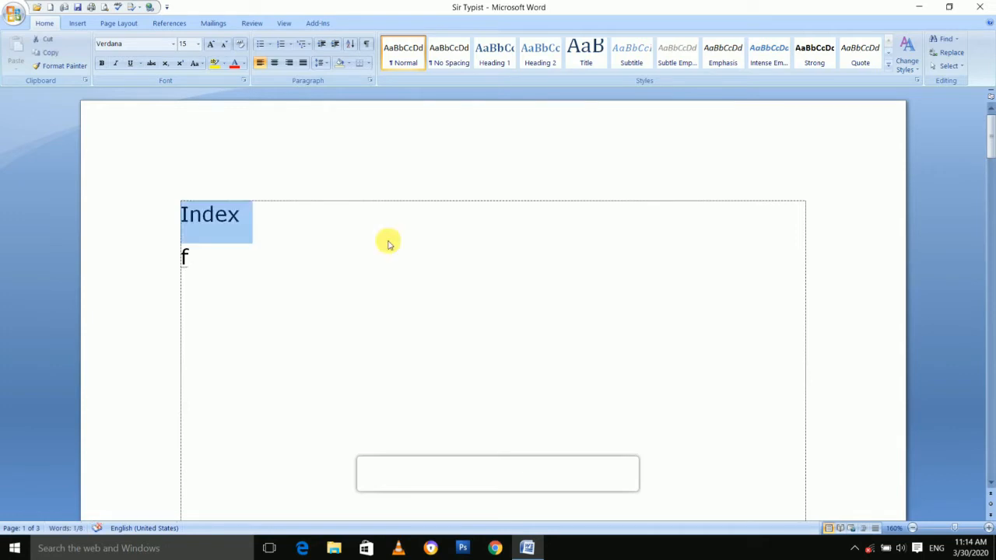
key(ctrl+e)
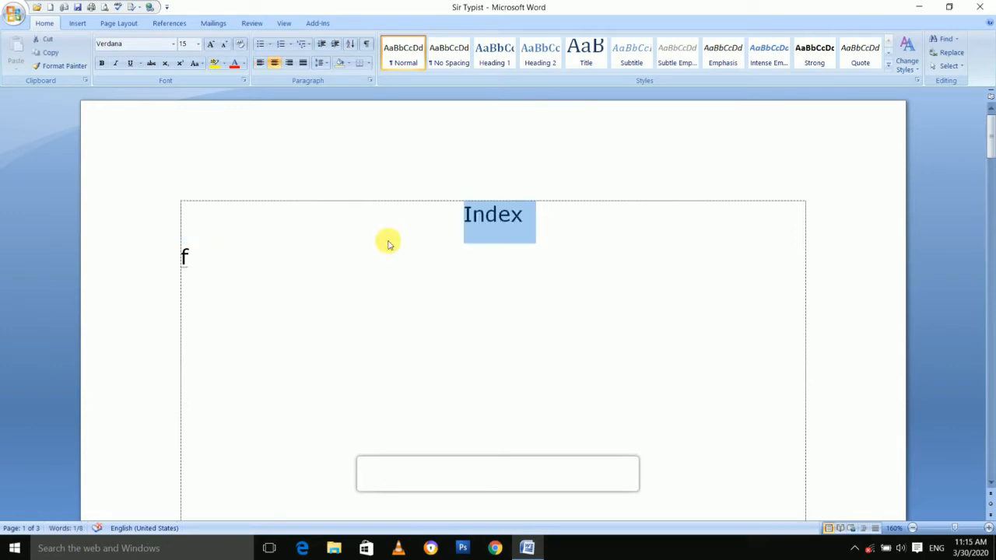
- Enlarge the "Index" title to 23 pt and make it bold
key(ctrl+bracketright)
key(ctrl+bracketright)
key(ctrl+bracketright)
key(ctrl+bracketright)
key(ctrl+bracketright)
key(ctrl+bracketright)
key(ctrl+bracketright)
key(ctrl+bracketright)
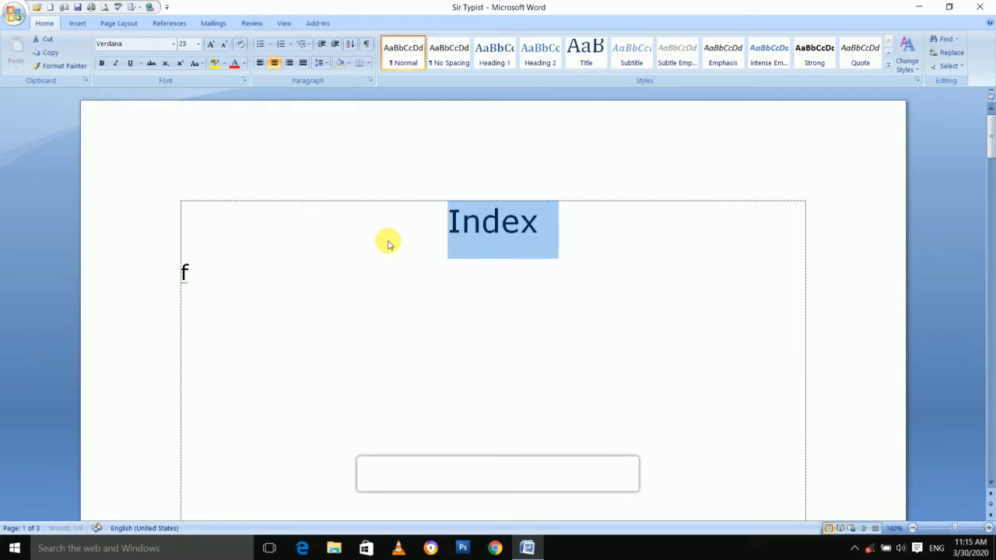
key(ctrl+b)
click(389, 244)
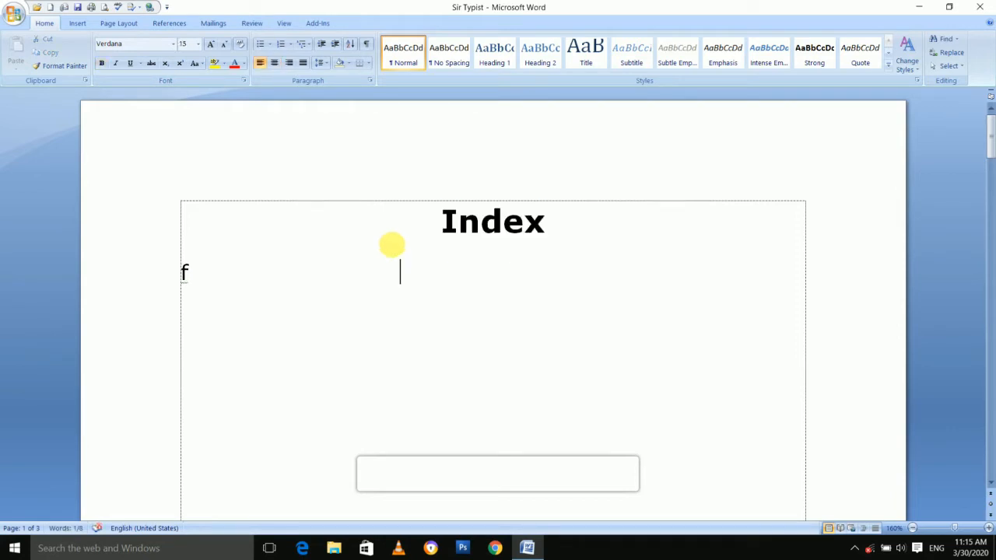
- Insert a table with 3 columns and 2 rows on a new line beneath the "Index" title
key(Return)
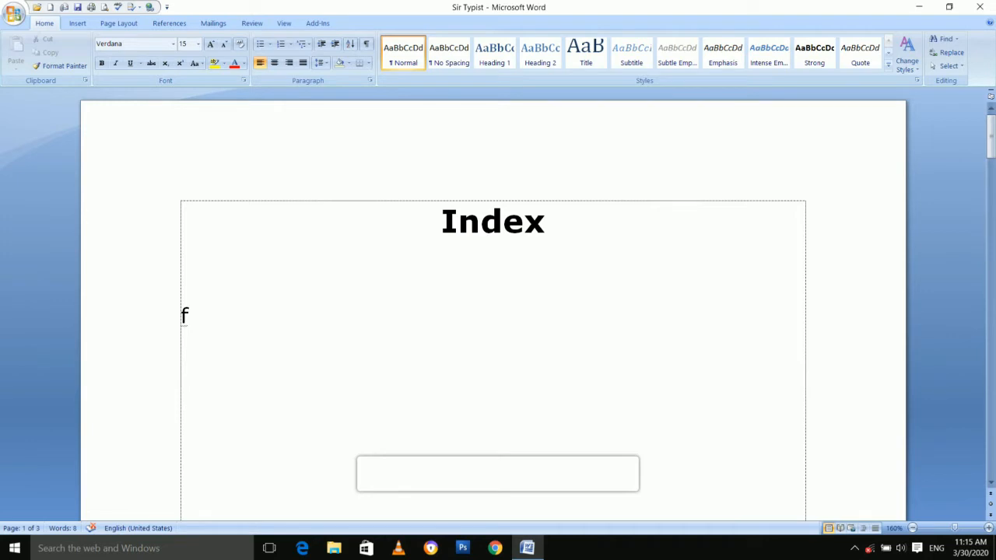
key(alt)
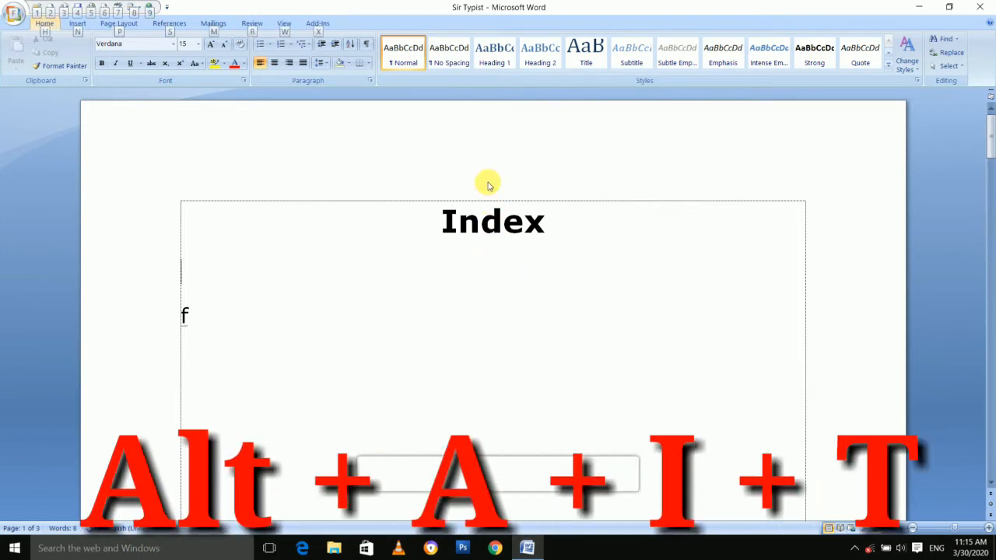
key(a)
key(i)
key(t)
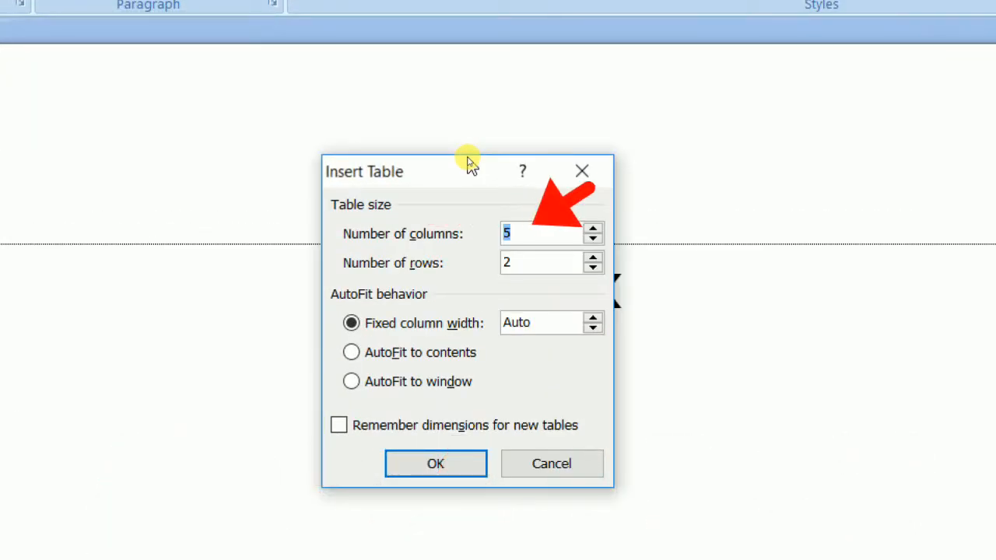
text(3)
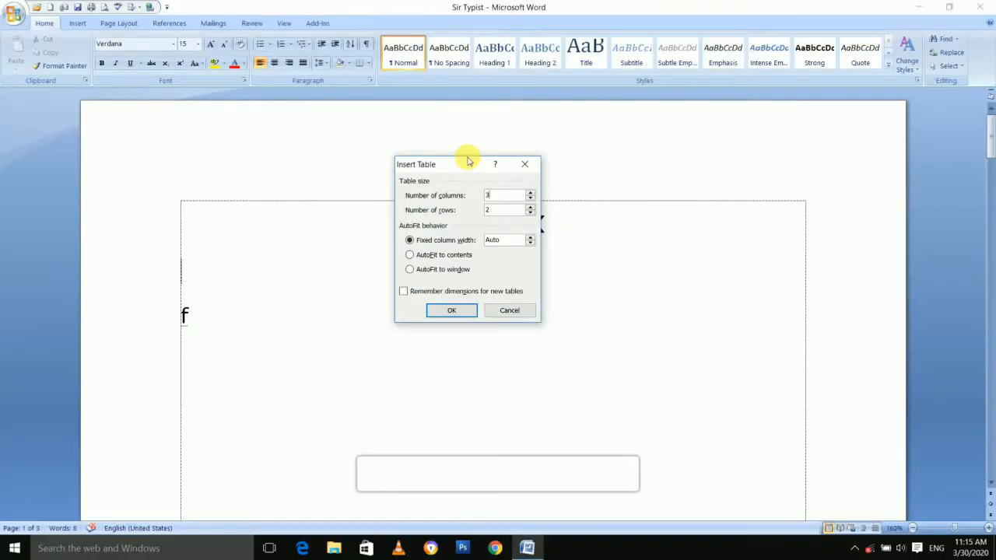
key(Return)
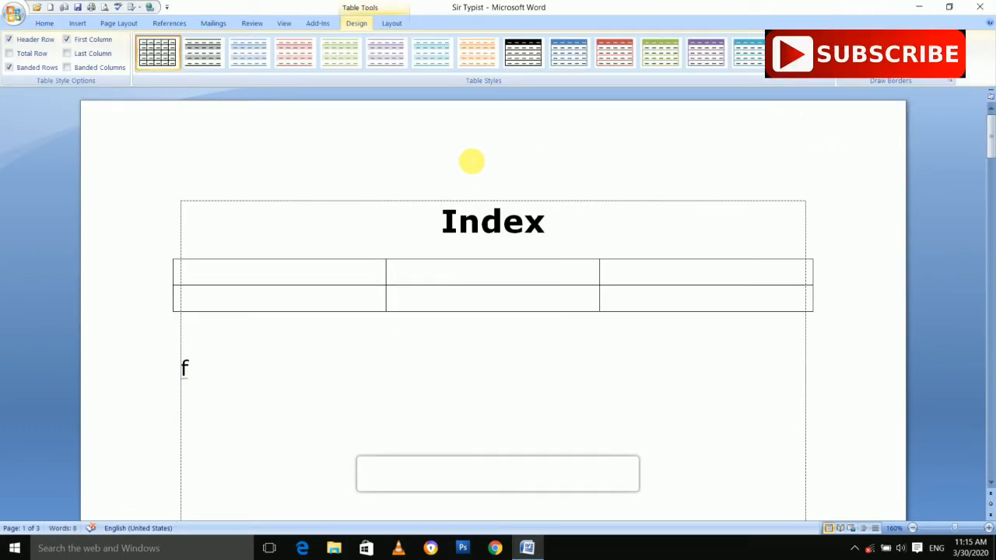
- Fill the table's header row with "Sr.No.", "Lesson" and "Page"
text(Sr.)
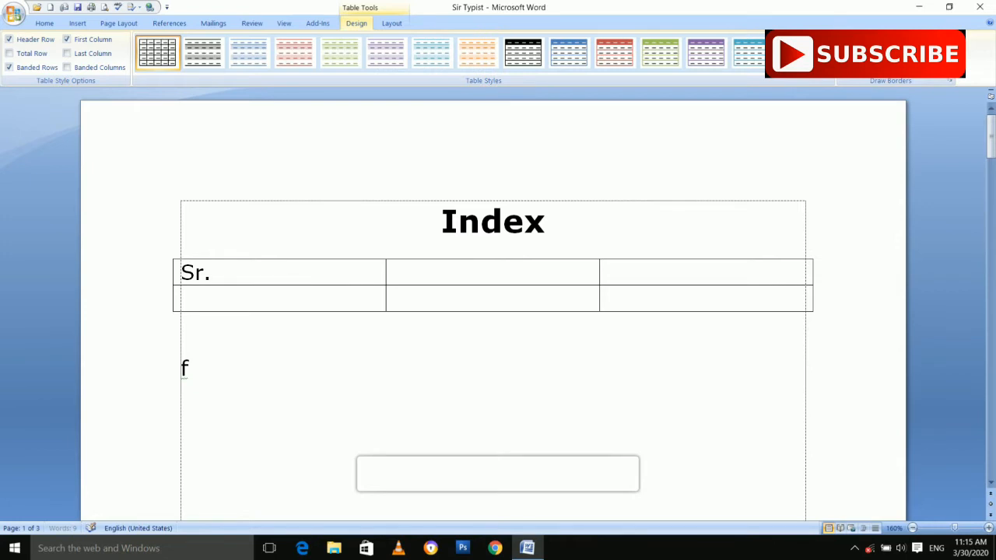
text(No. )
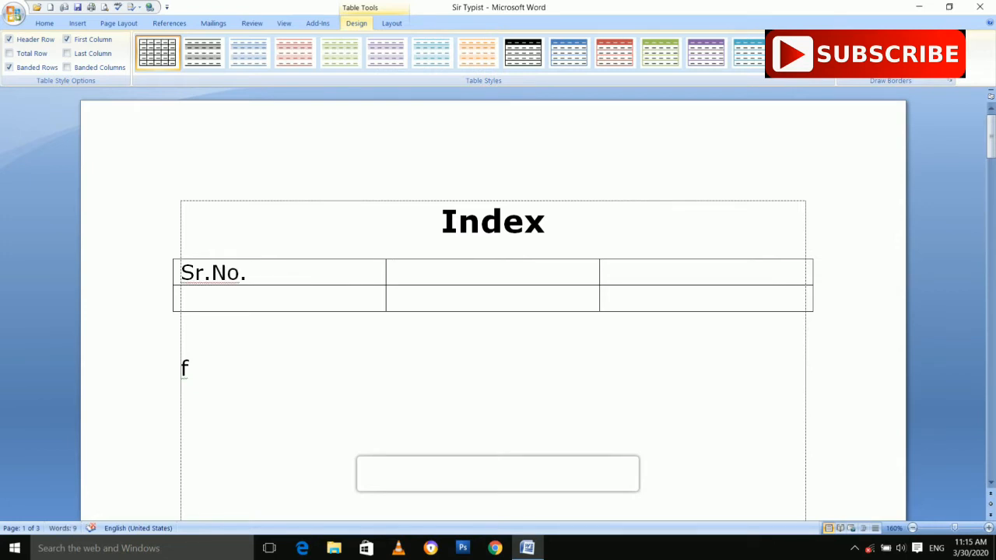
text(Le)
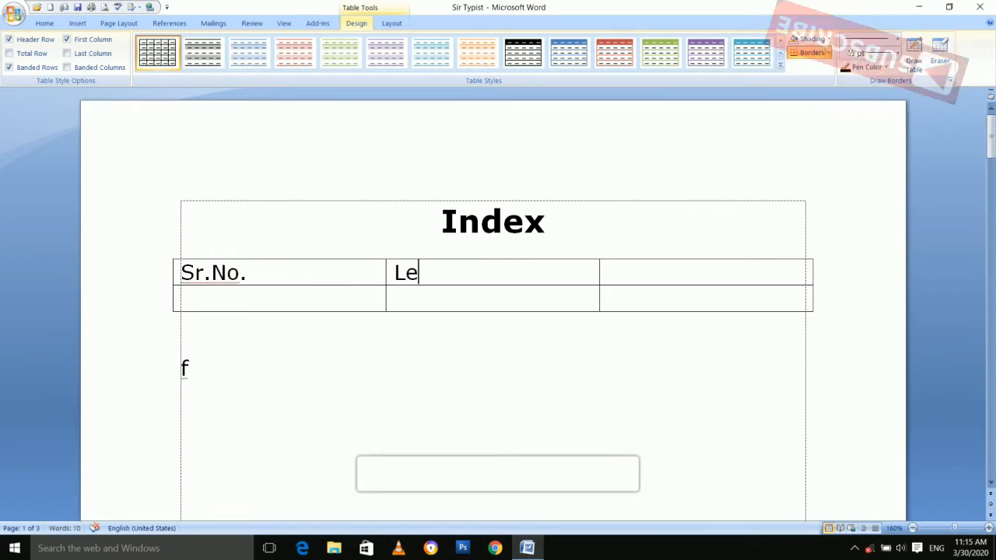
text(sson)
key(Tab)
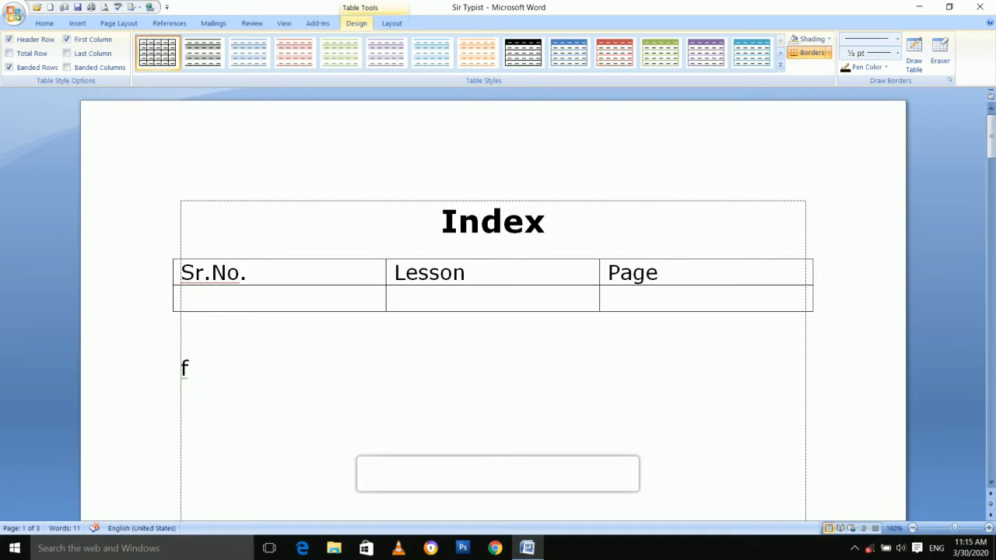
- Center the table's header row text and make it bold
key(ctrl+shift+Left)
key(ctrl+shift+Left)
key(ctrl+shift+Left)
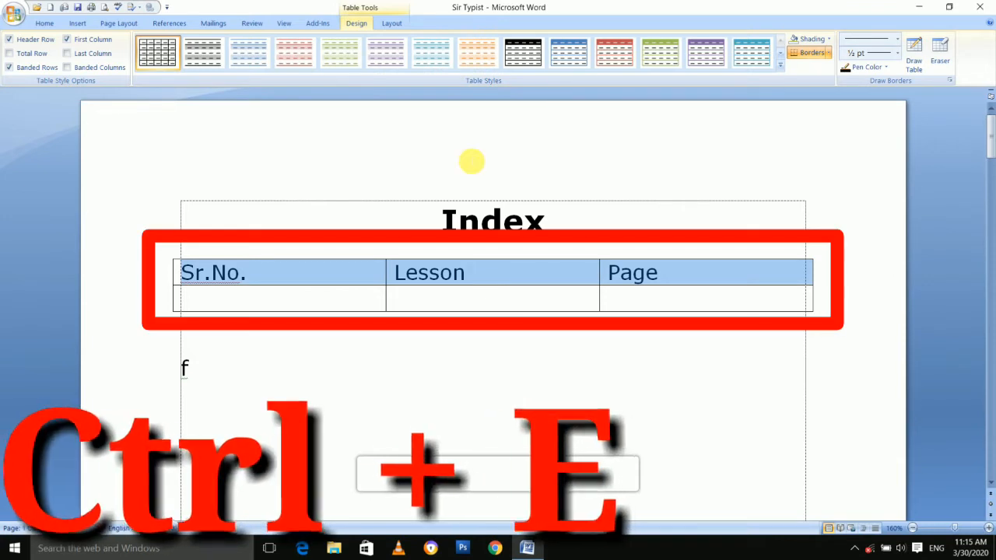
key(ctrl+e)
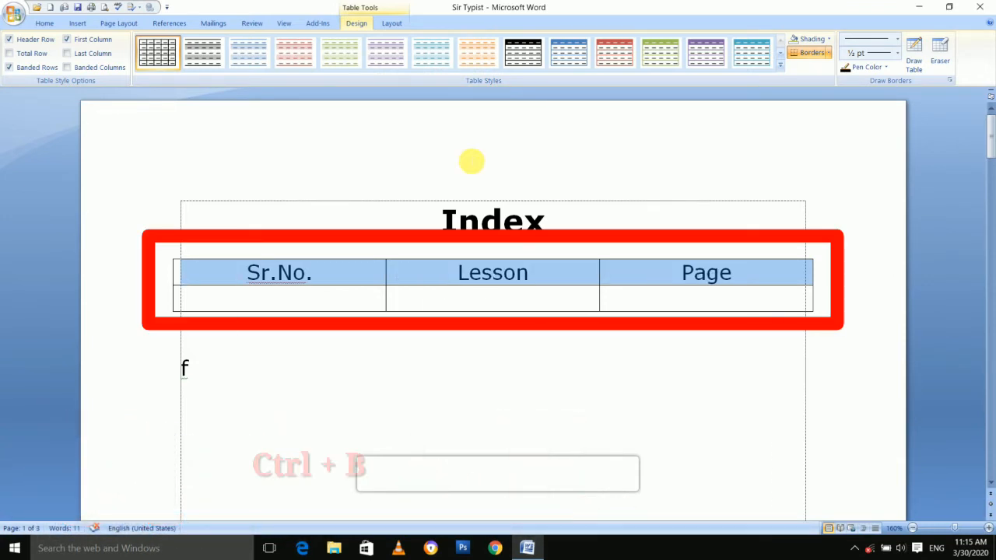
key(ctrl+b)
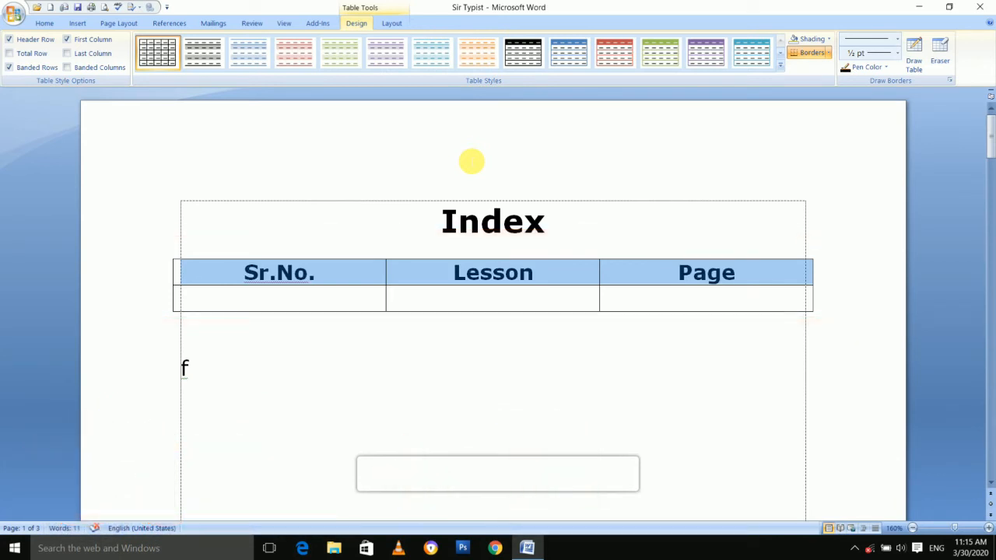
key(Left)
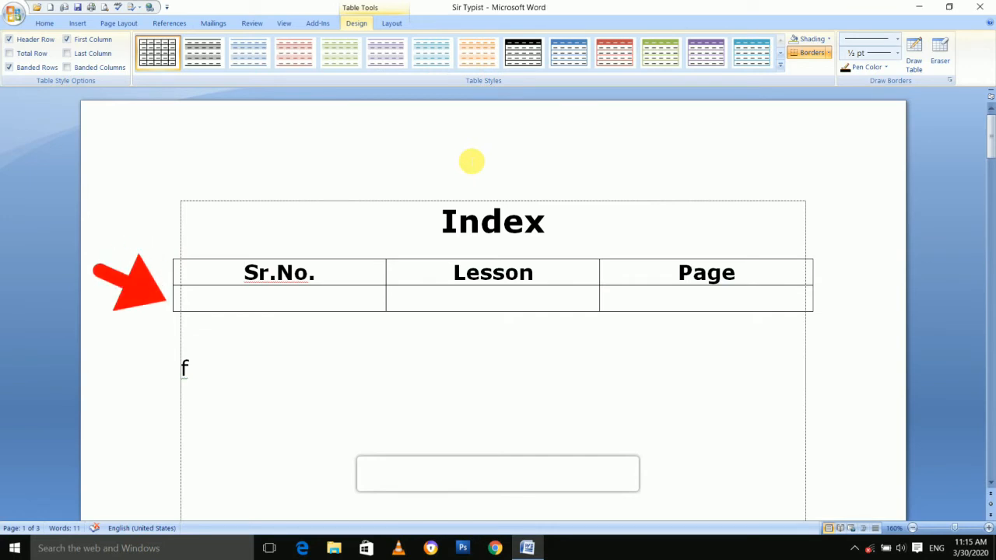
- Enter 1 in the Sr.No. cell of the second table row and center it
text(1)
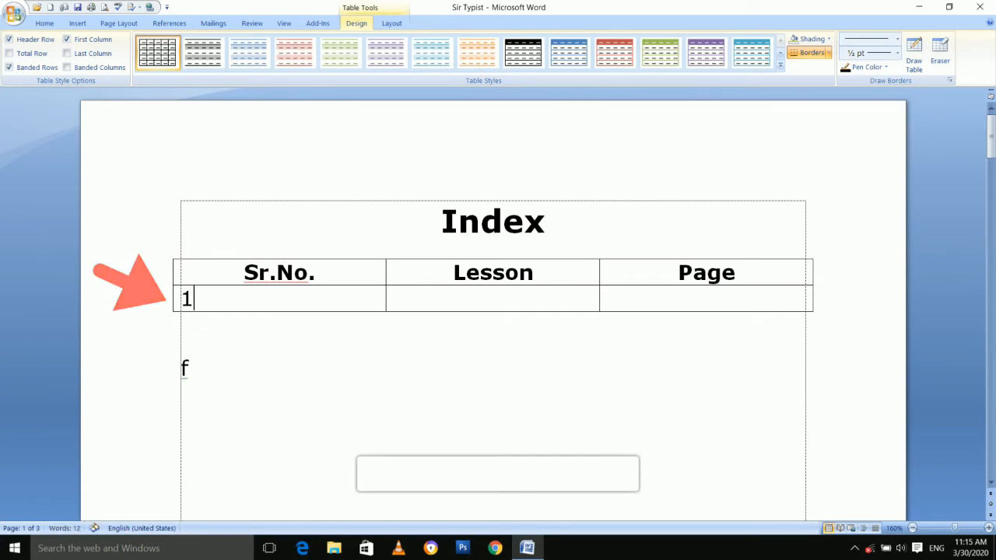
key(shift+Right)
key(ctrl+e)
key(Right)
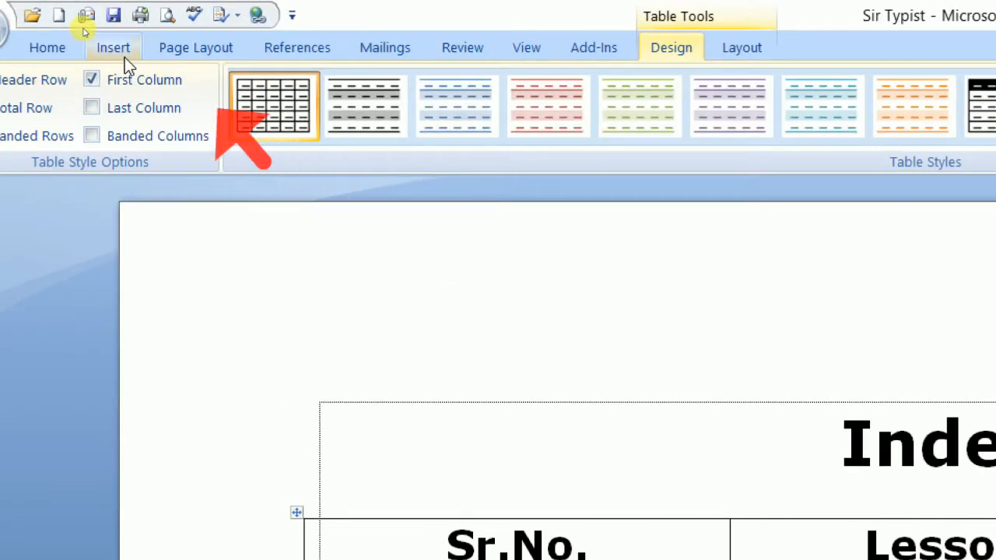
click(81, 24)
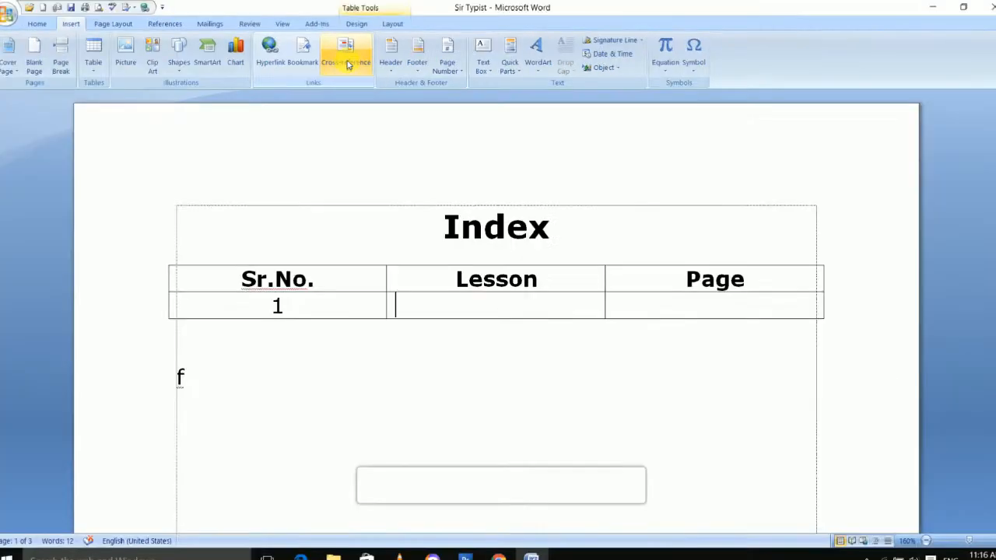
click(348, 64)
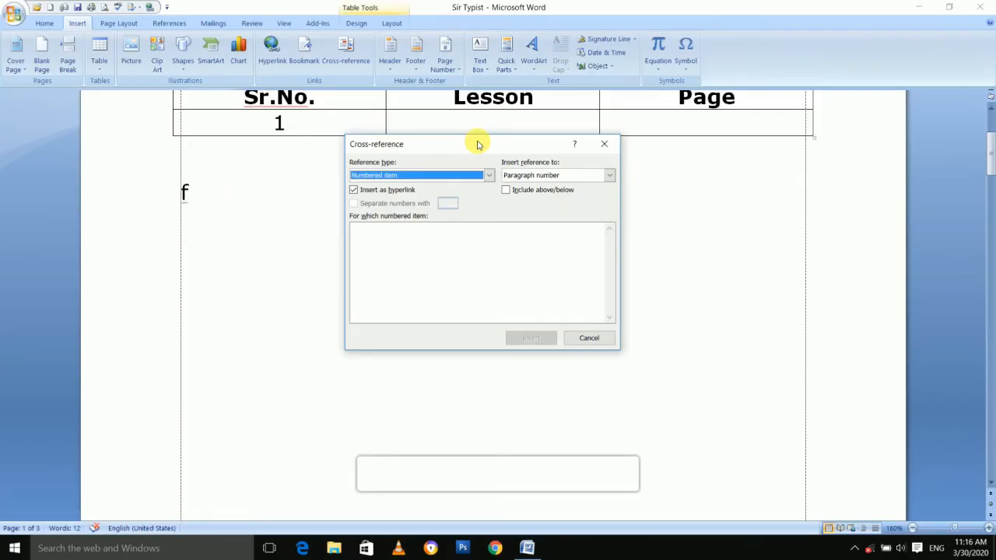
click(603, 143)
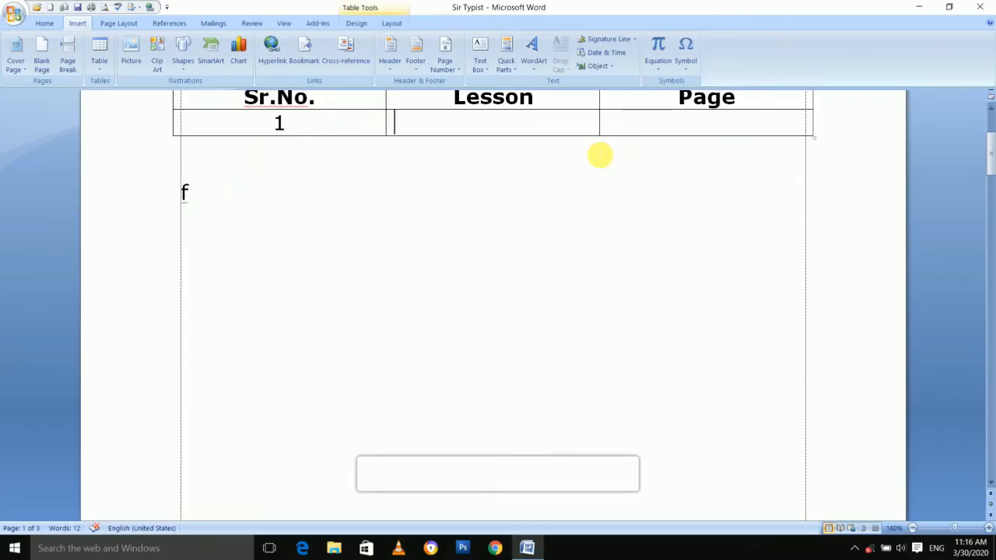
scroll(544, 202, up, 2)
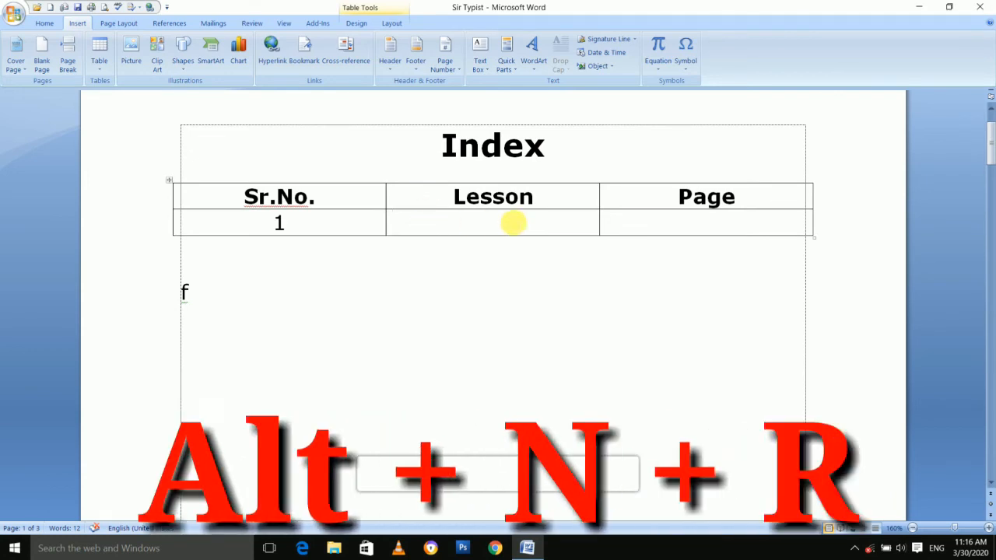
- Start a cross-reference in the empty Lesson cell beside serial number 1, with Heading as the reference type
key(alt)
key(n)
key(r)
key(f)
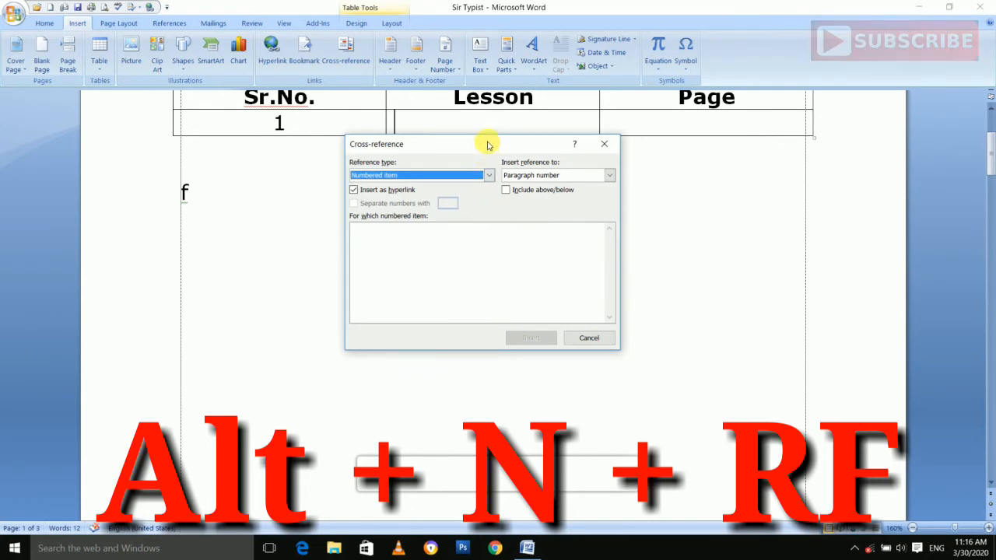
drag(487, 144, 492, 143)
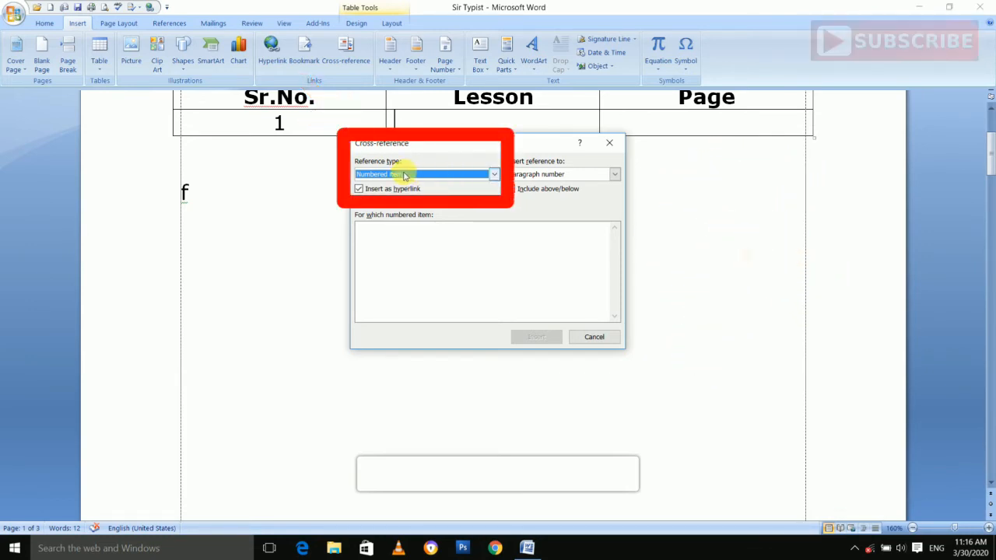
click(492, 175)
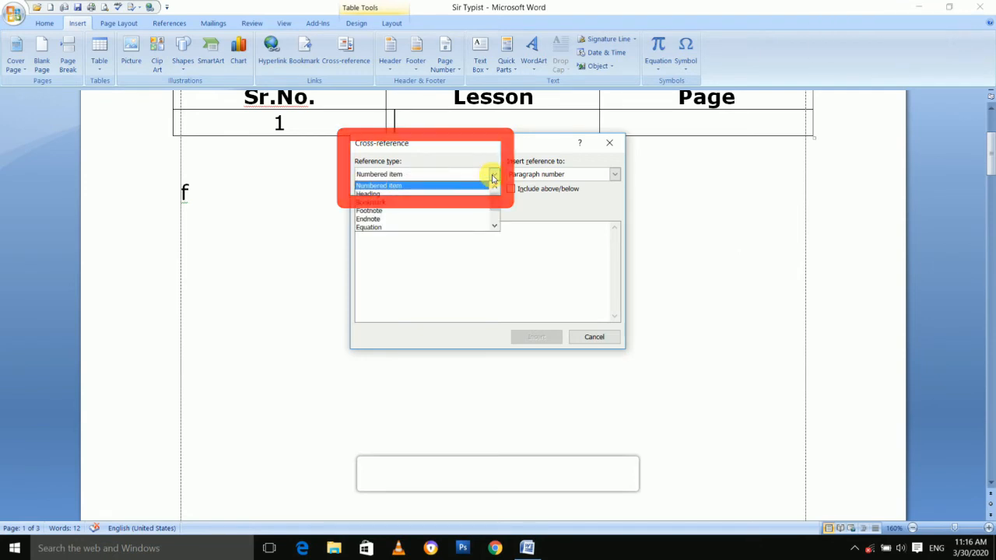
click(390, 195)
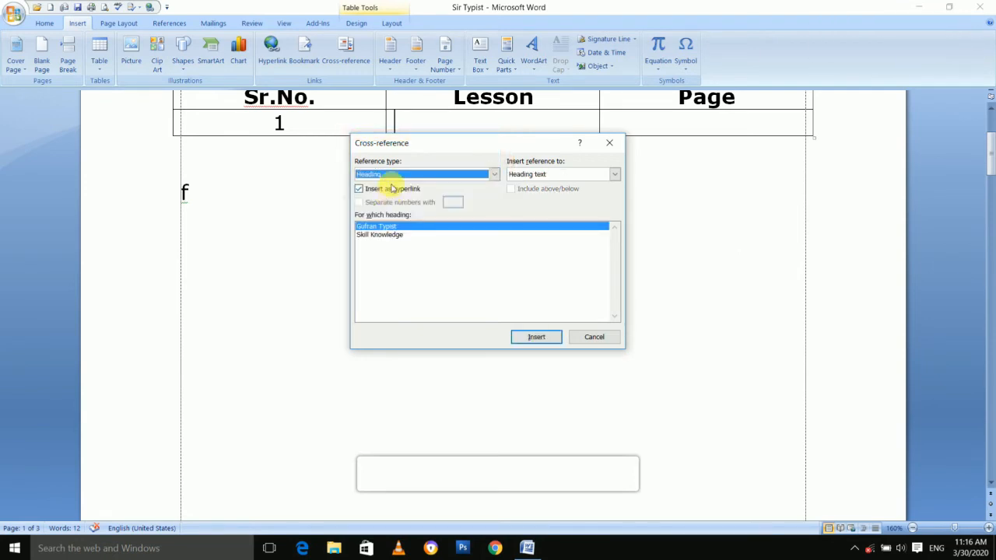
- Insert the first listed heading into the Lesson cell as a hyperlinked Heading text reference
click(373, 226)
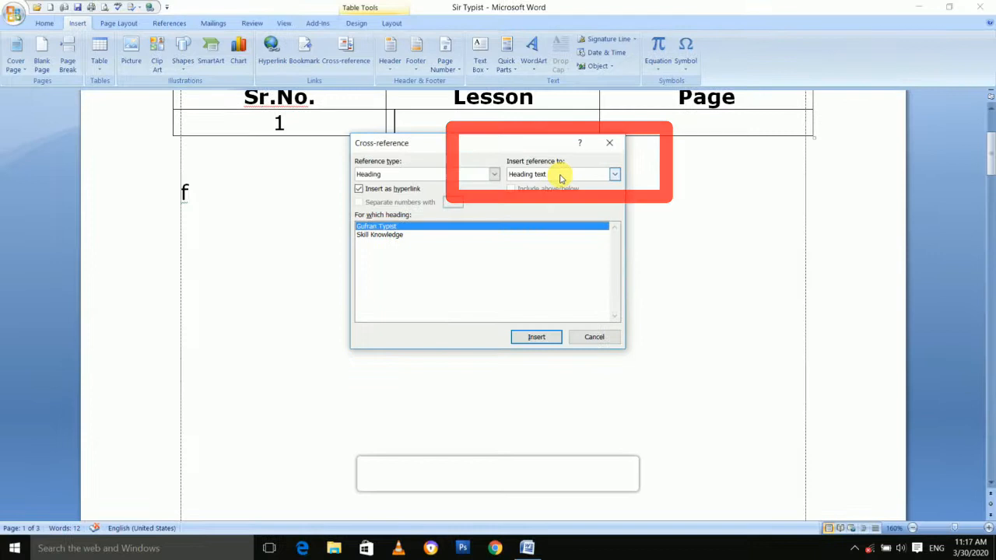
click(560, 178)
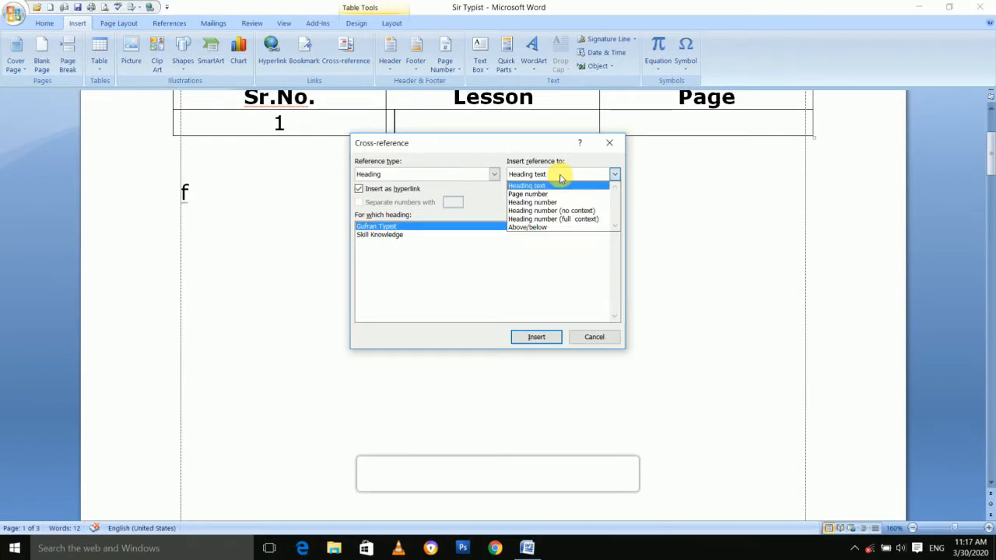
click(556, 184)
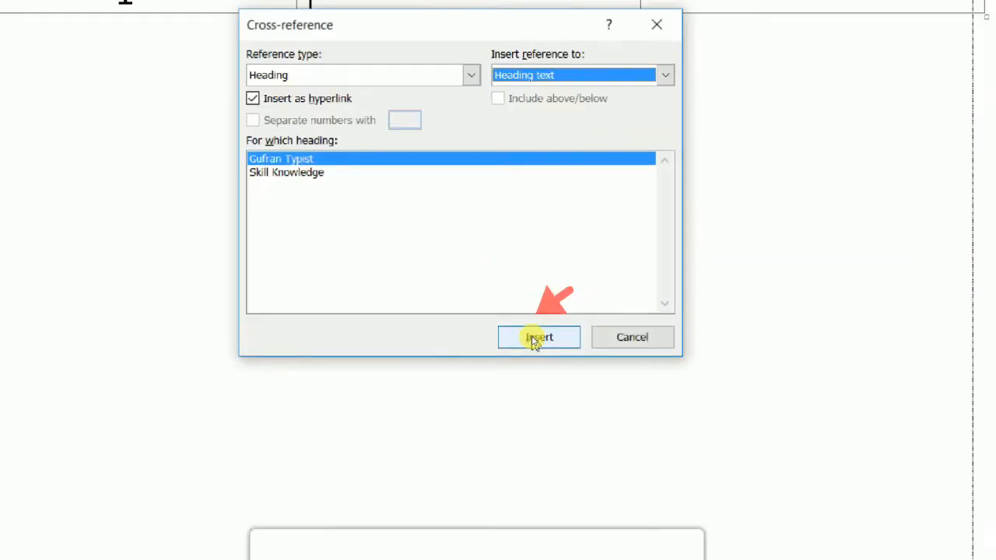
click(533, 339)
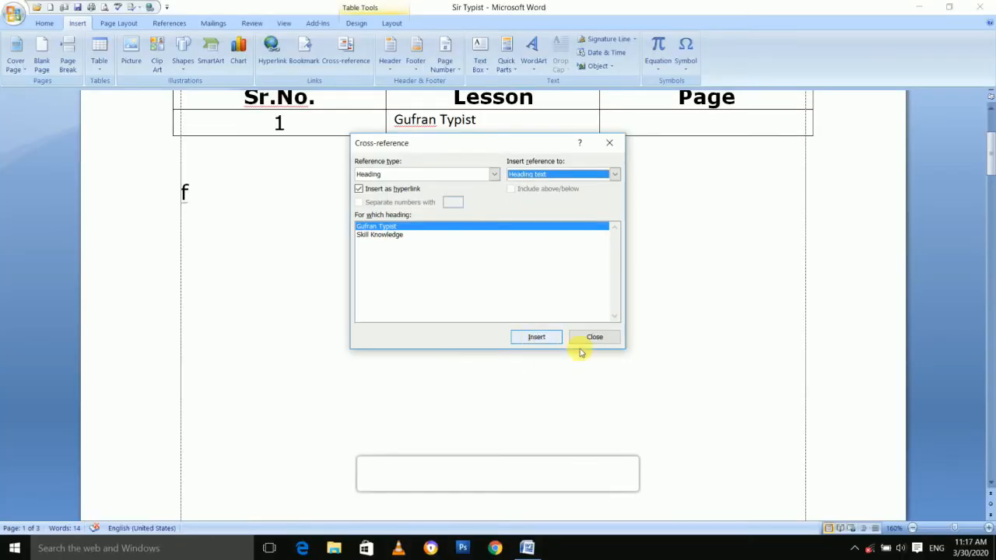
click(661, 341)
scroll(622, 299, up, 1)
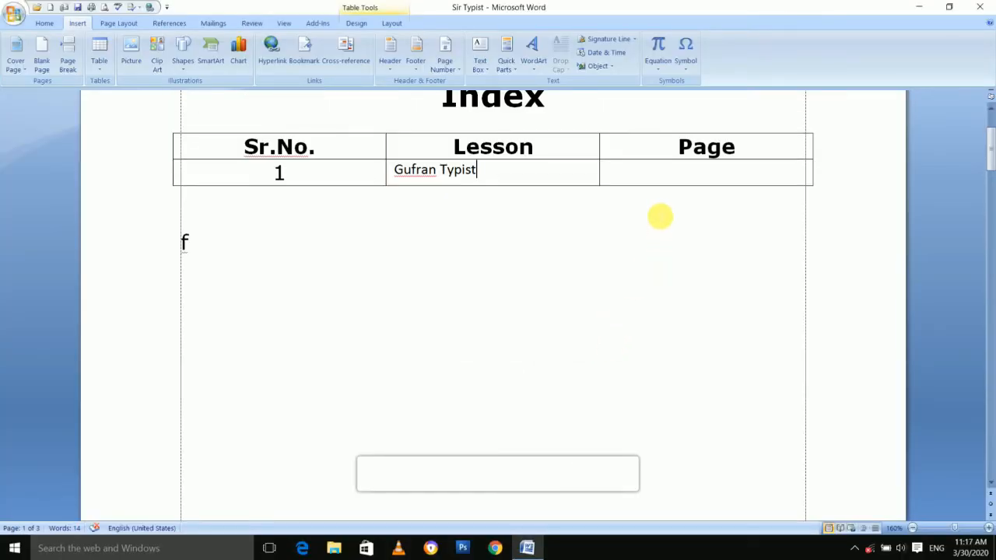
- Insert a Page number cross-reference to the first listed heading in the Page cell of the same row
key(Tab)
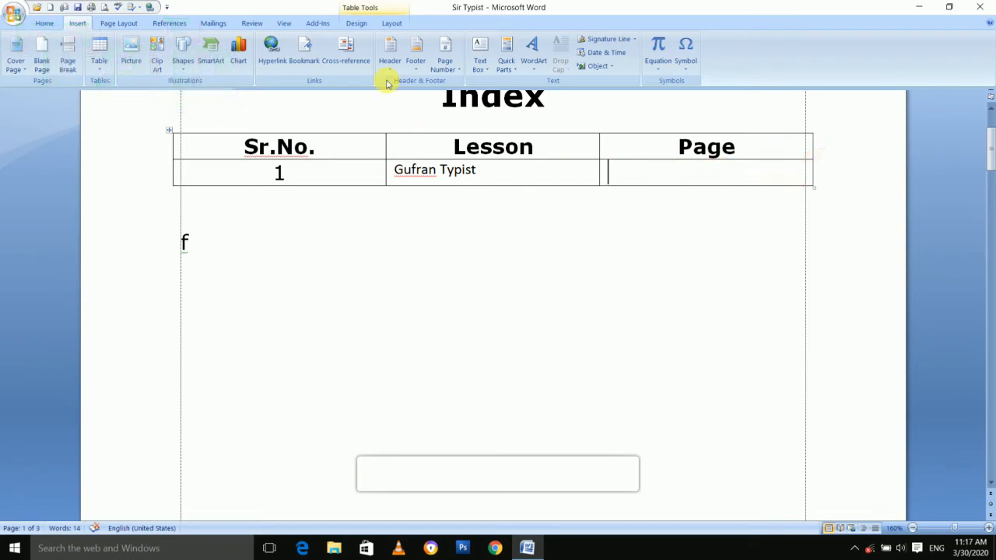
click(345, 52)
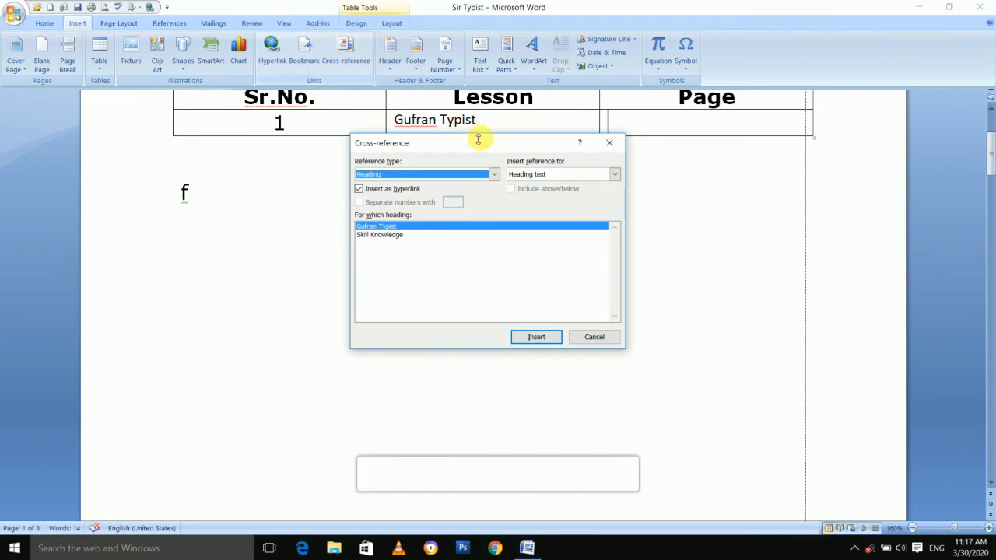
drag(478, 140, 590, 155)
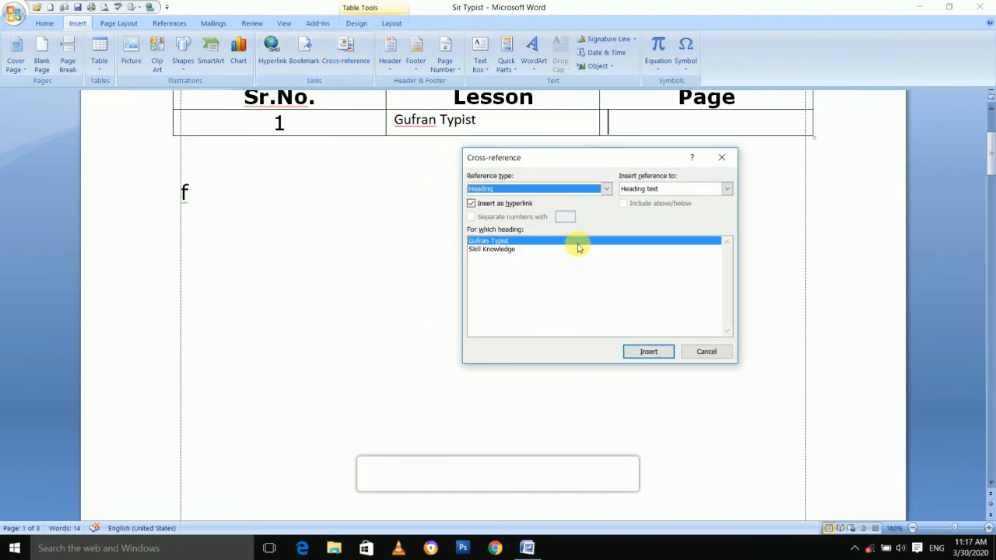
click(650, 190)
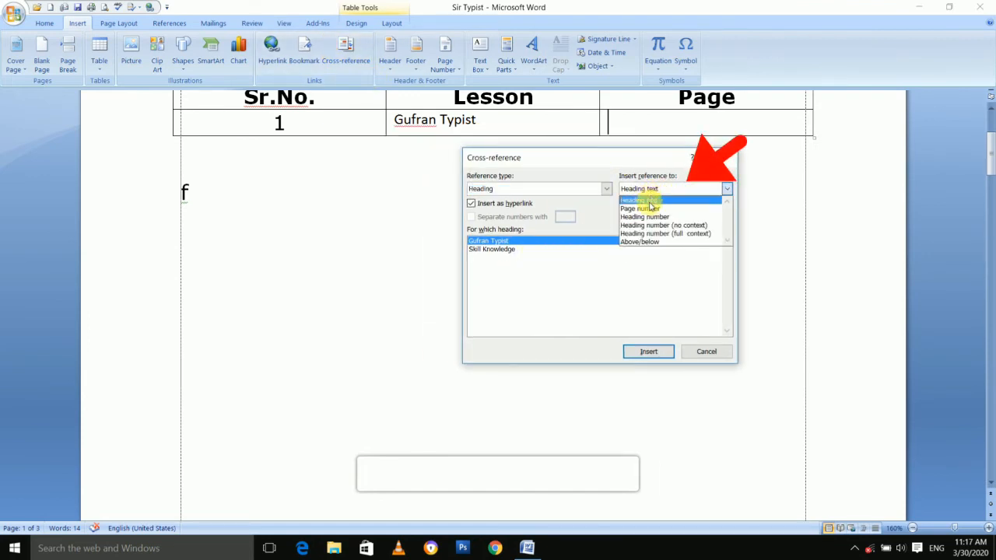
click(651, 208)
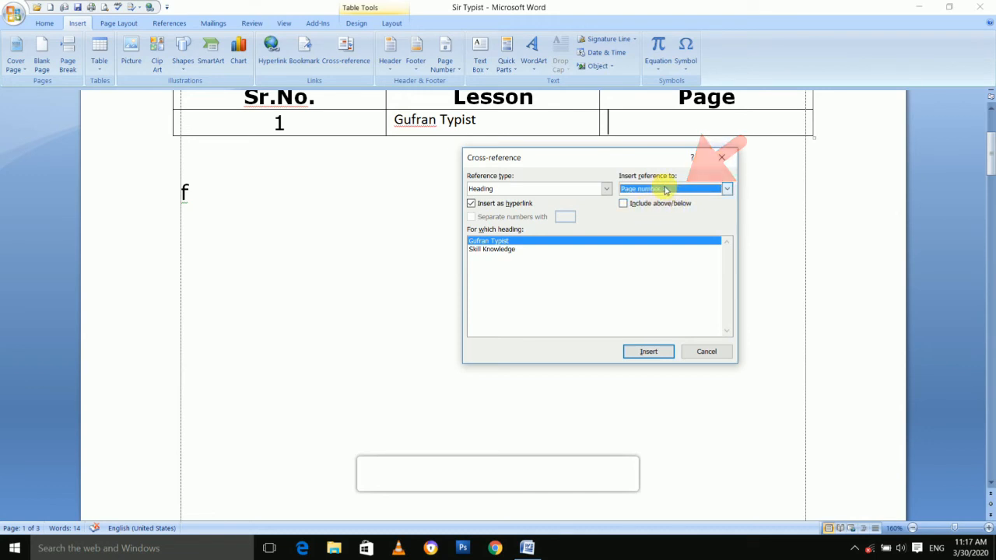
click(648, 352)
click(700, 352)
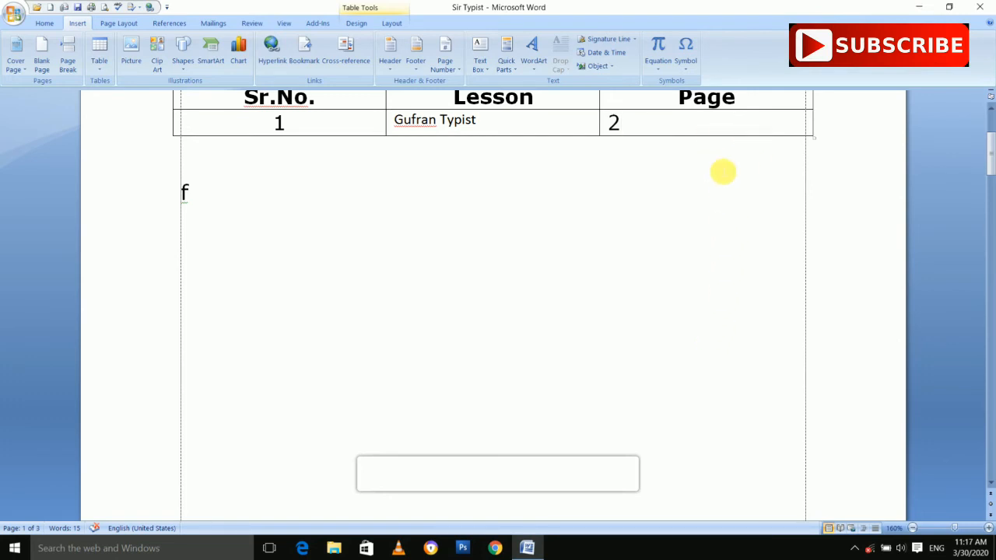
- Add a new row at the end of the table and enter 2 as its serial number
key(Tab)
text(2)
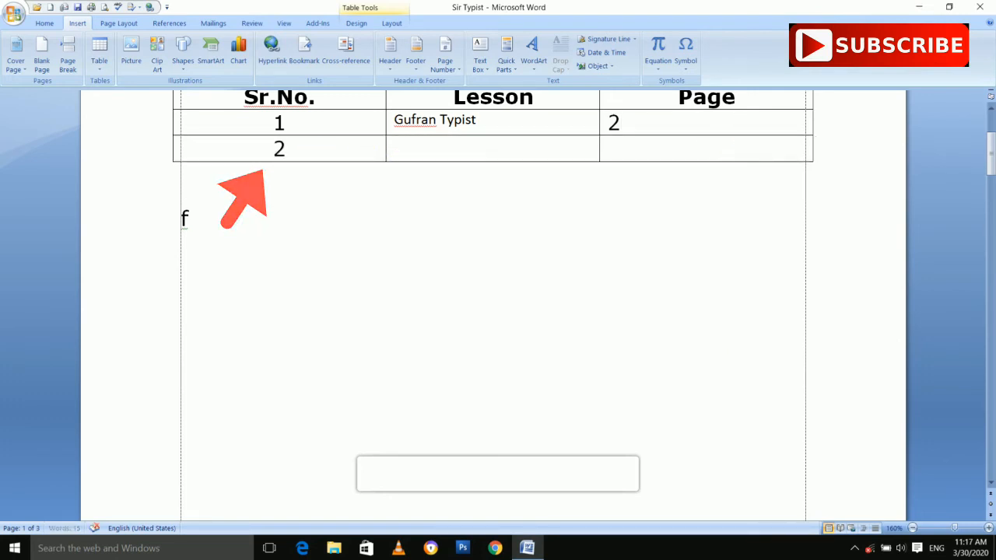
- Insert the Skill Knowledge heading as a hyperlinked Heading text cross-reference in the Lesson cell beside serial number 2
key(Tab)
scroll(463, 222, up, 1)
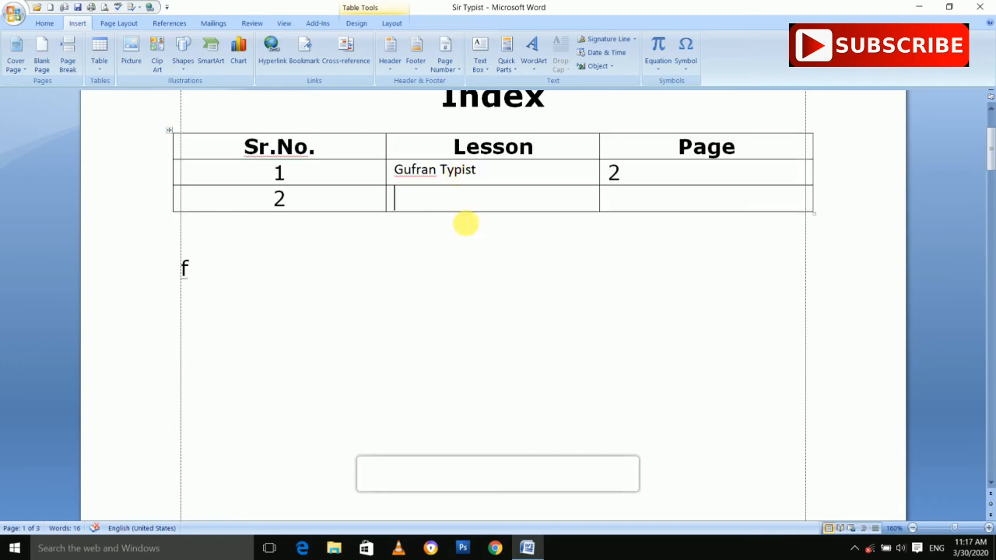
click(346, 51)
drag(567, 161, 532, 166)
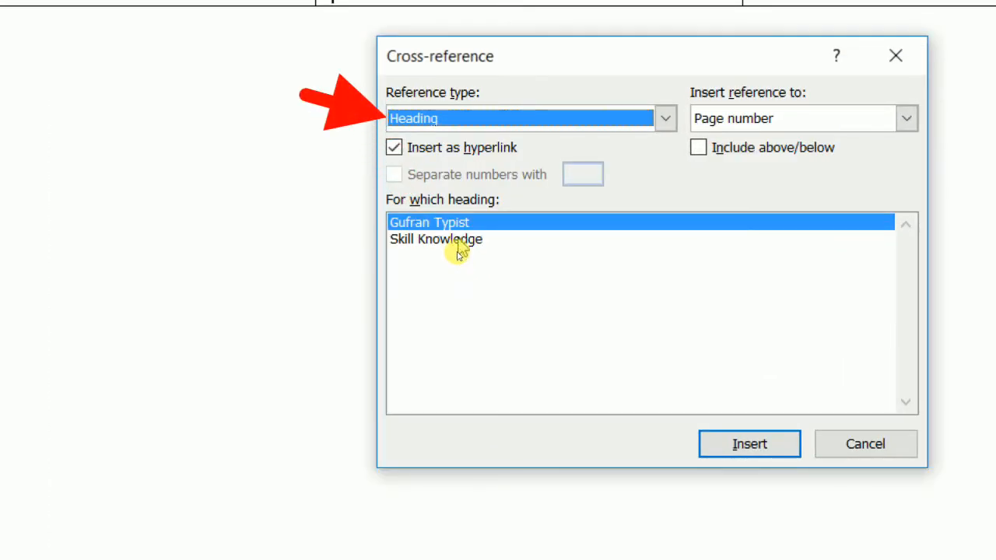
click(458, 243)
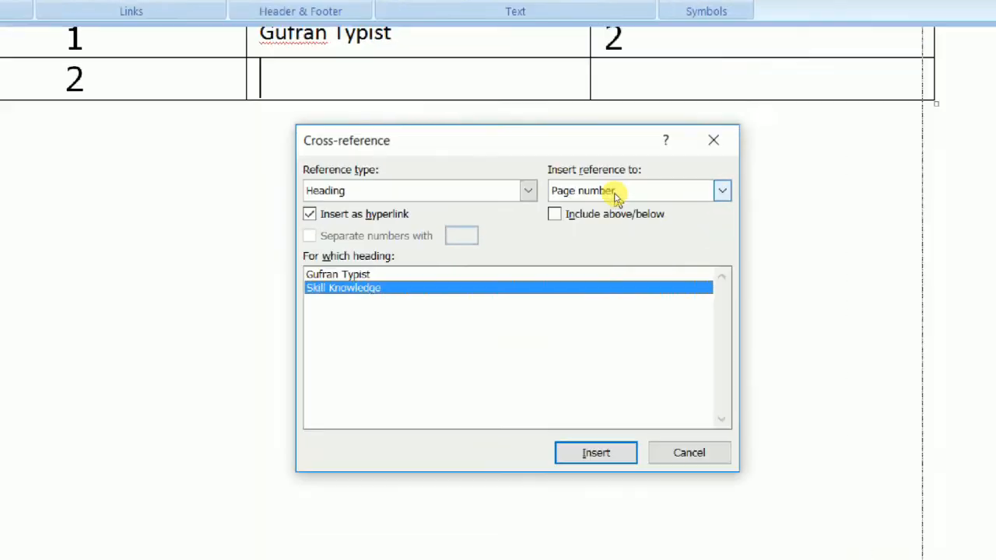
click(615, 193)
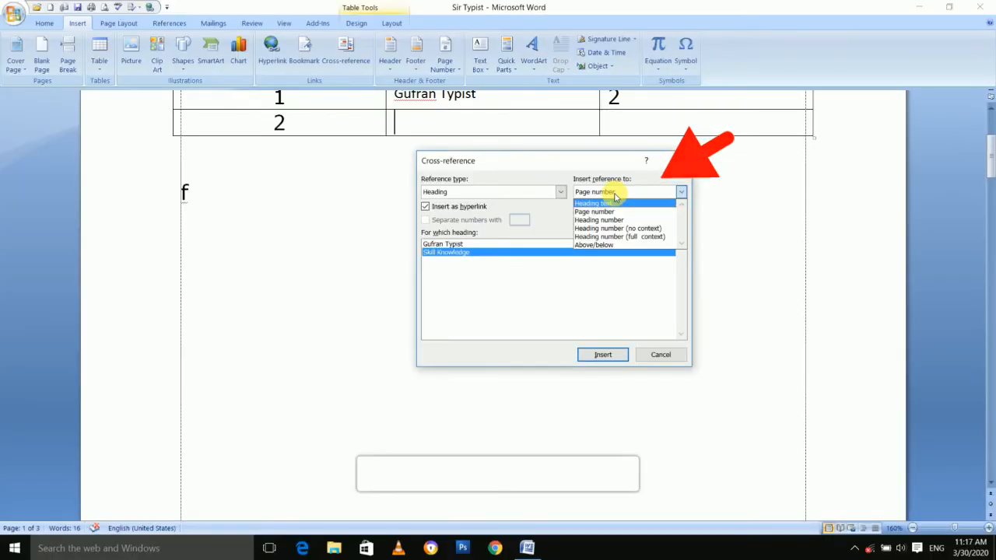
click(616, 208)
click(603, 354)
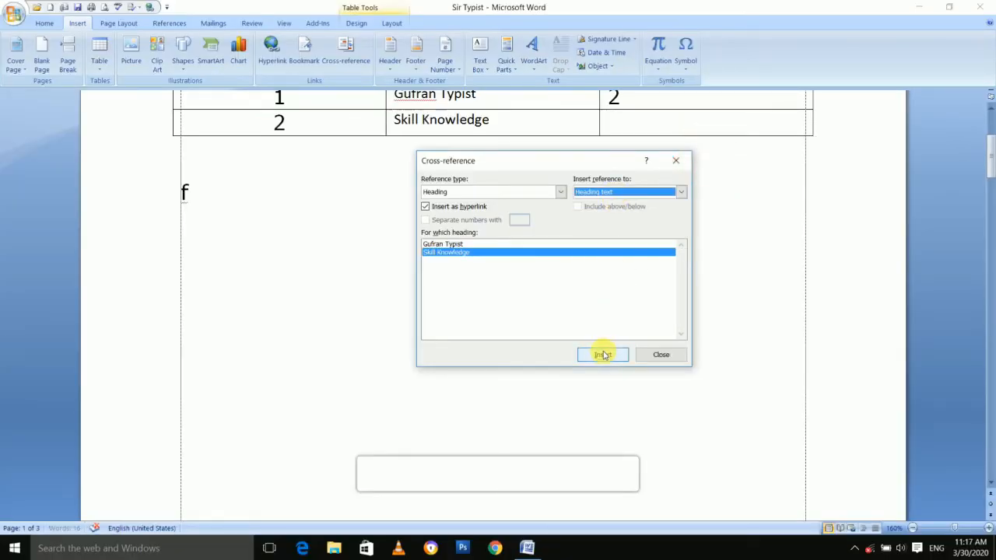
click(660, 355)
- Insert a hyperlinked Page number cross-reference to the Skill Knowledge heading in the Page cell of the second row
scroll(662, 329, up, 3)
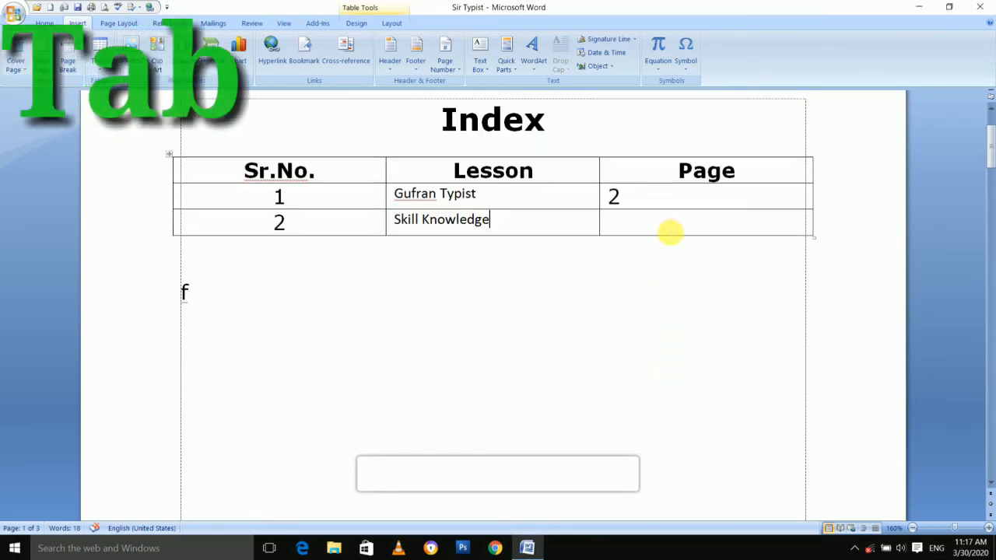
key(Tab)
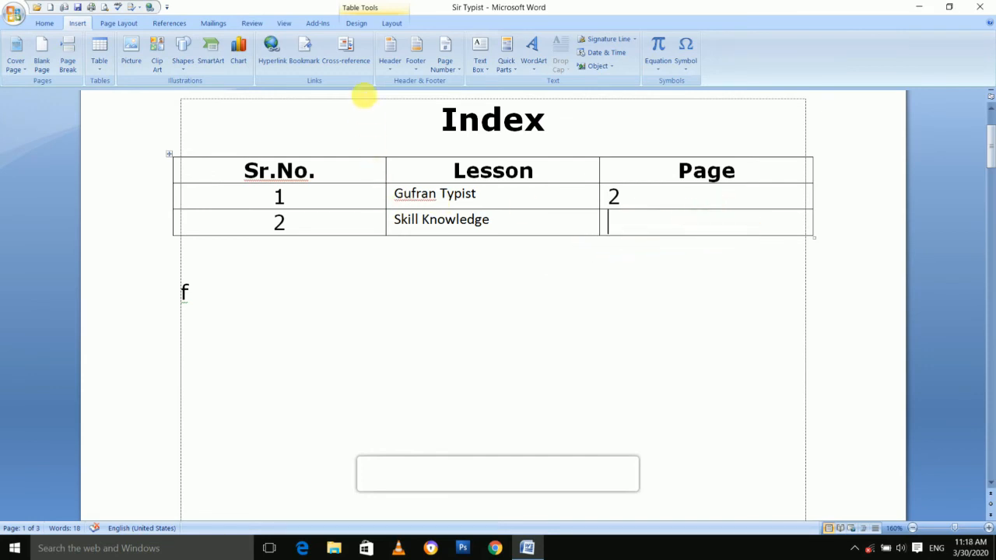
click(346, 53)
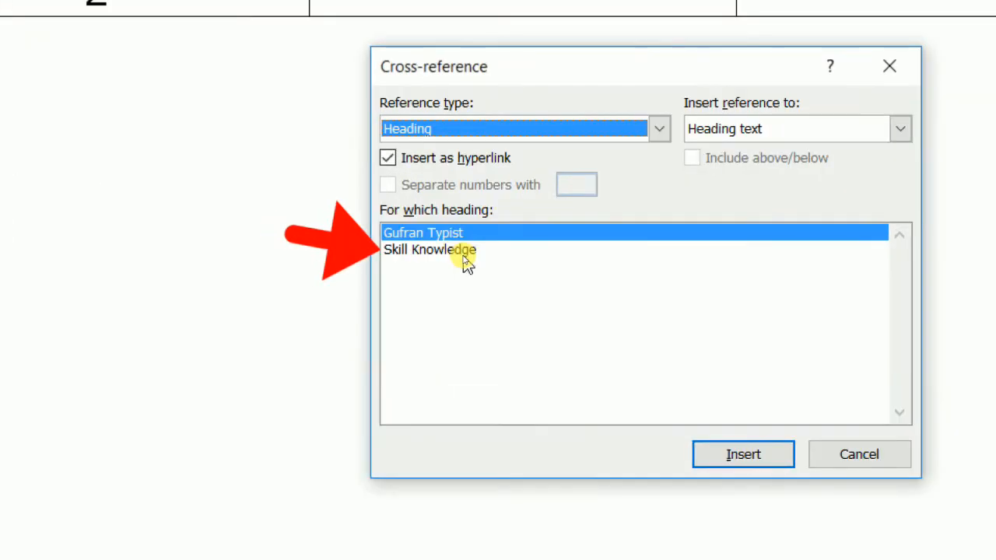
click(462, 254)
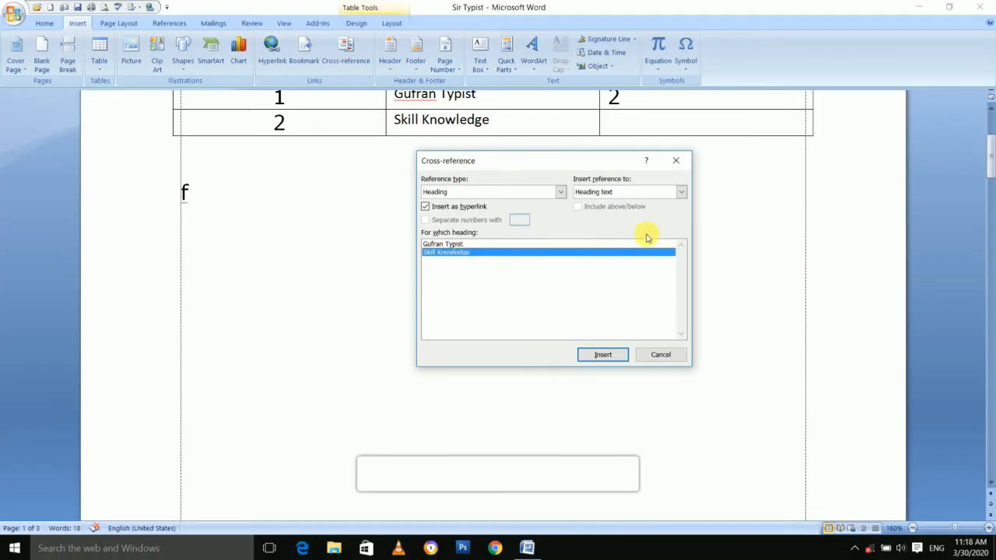
click(839, 134)
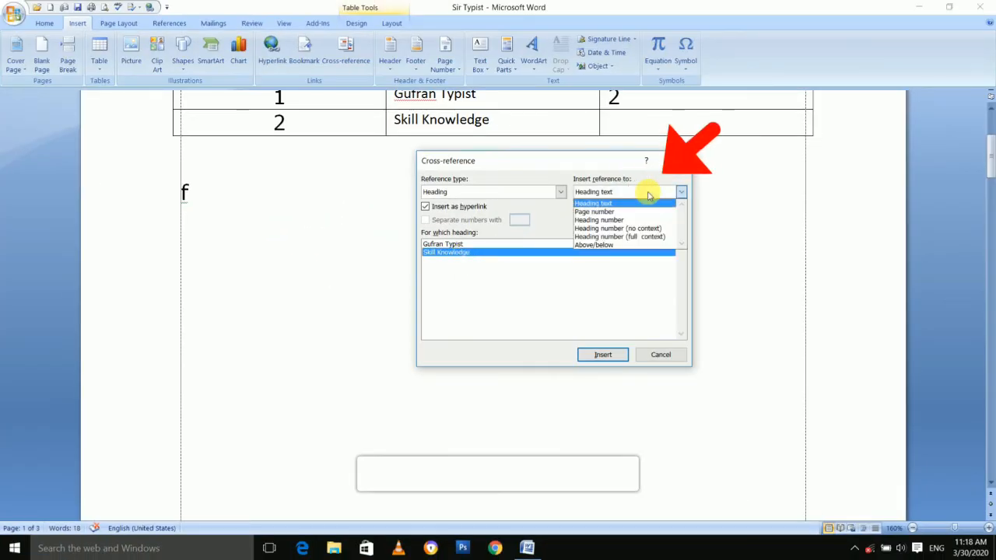
click(595, 212)
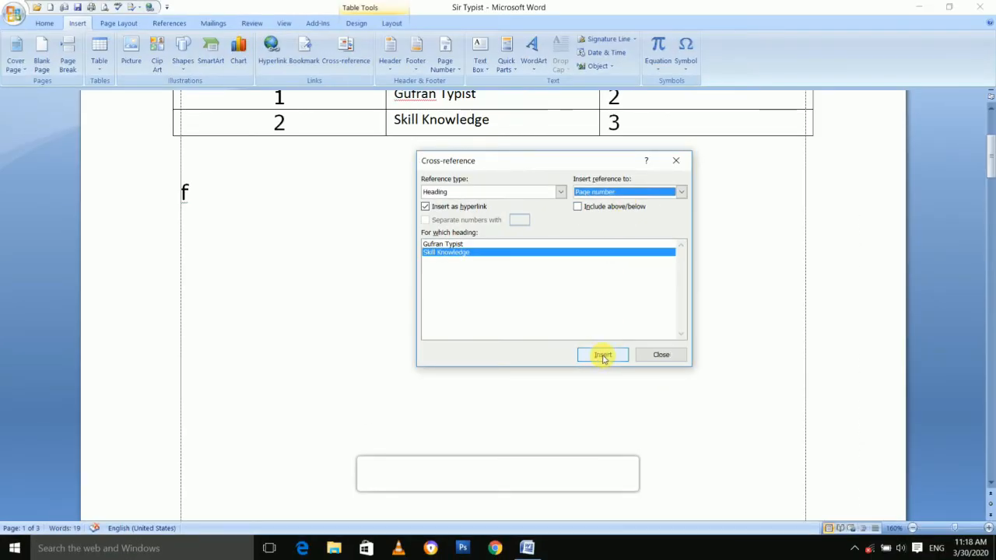
click(603, 356)
click(660, 355)
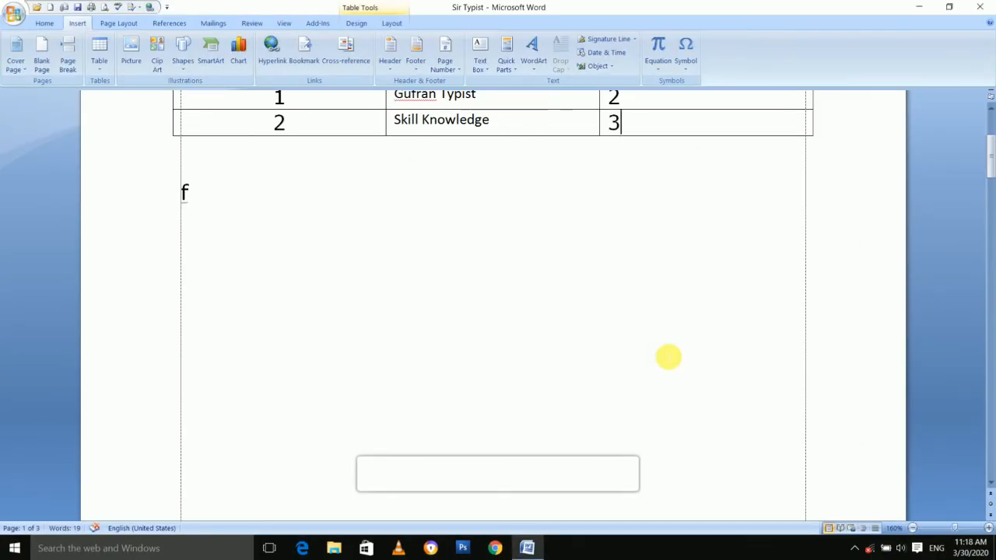
- Test the Skill Knowledge lesson link and the first row's page number link, returning to the start of the document after each
scroll(622, 342, up, 3)
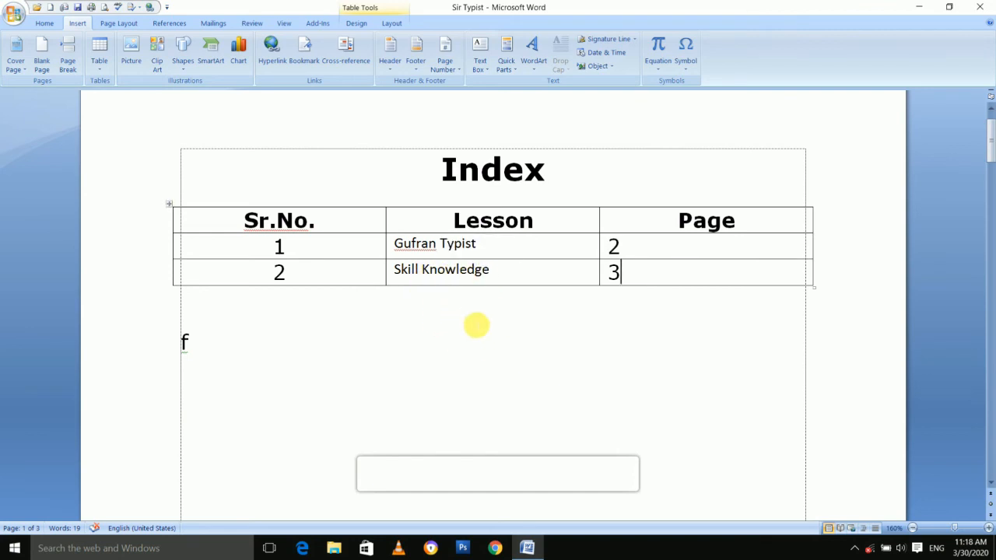
ctrl+click(450, 275)
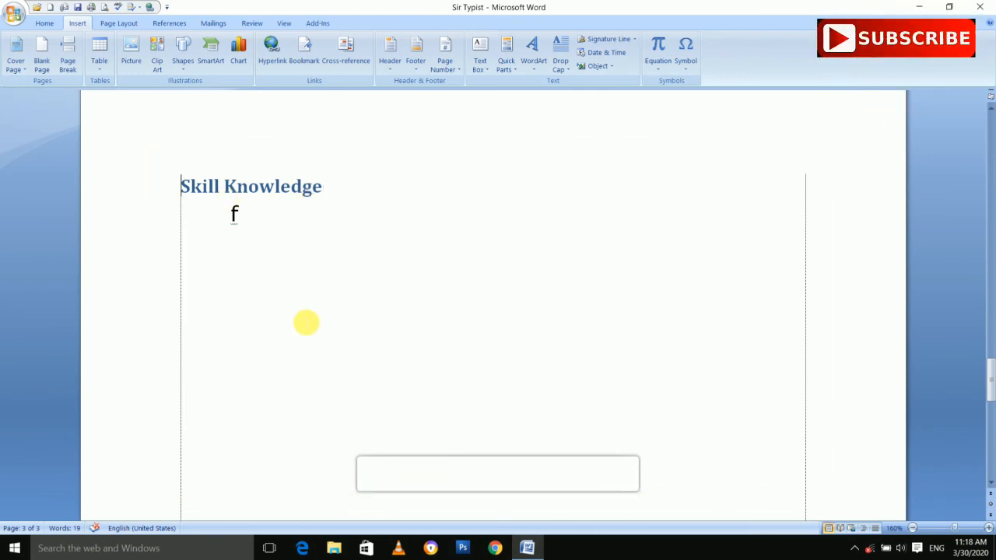
key(ctrl+Home)
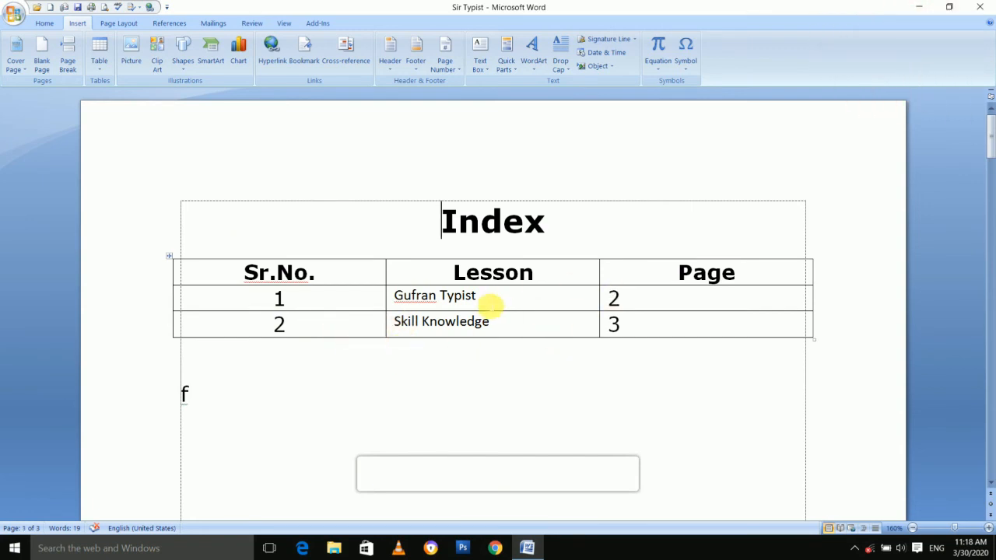
click(651, 305)
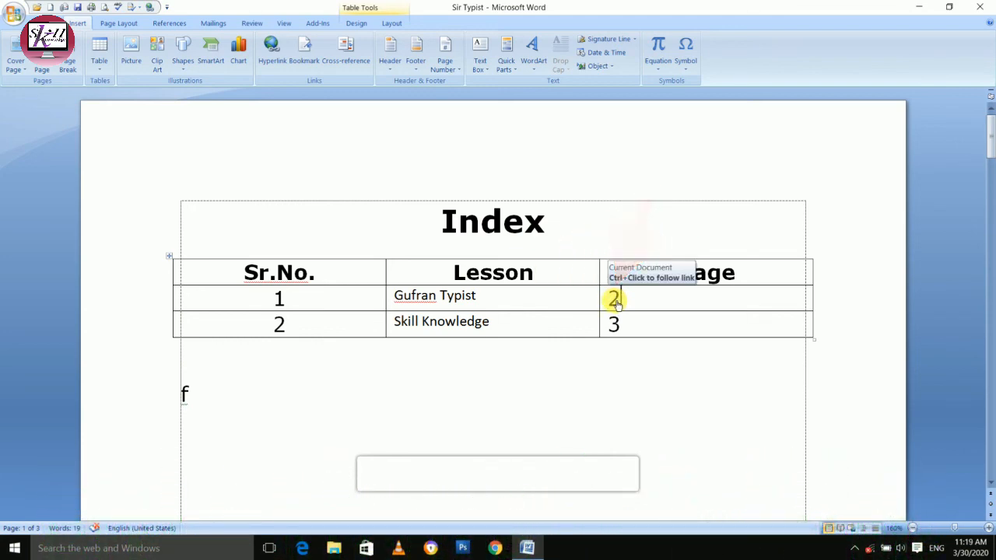
ctrl+click(615, 300)
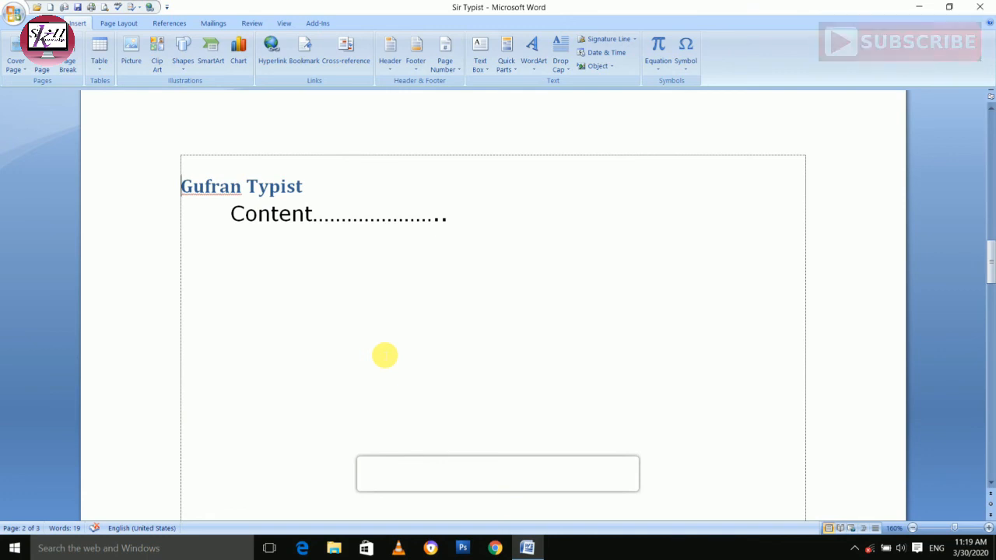
key(ctrl+Home)
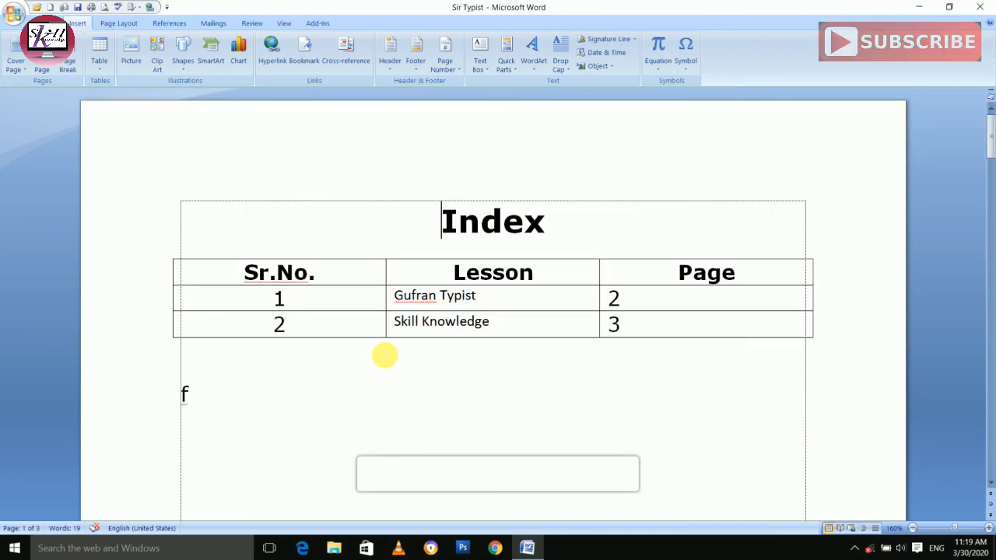